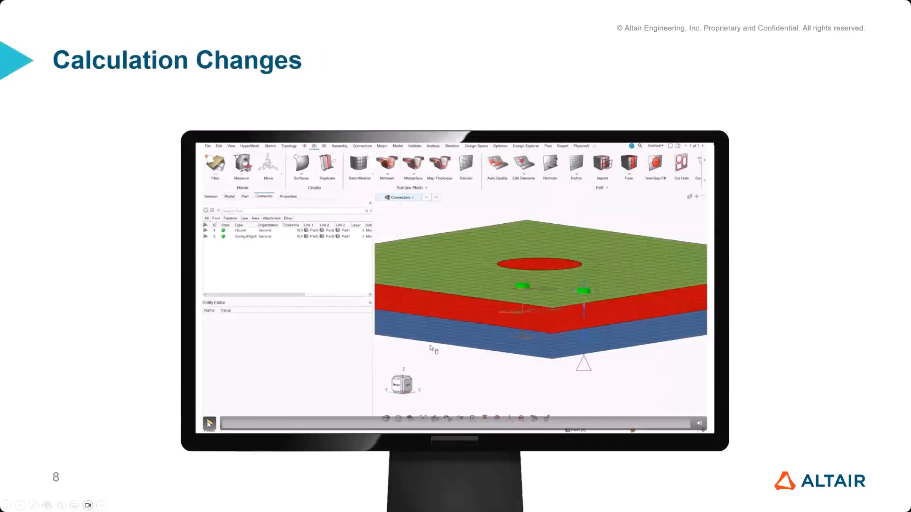
# Step: Leave the slideshow on the Calculation Changes slide and switch to the HyperMesh window with Door_demo.hm
pyautogui.click(209, 422)
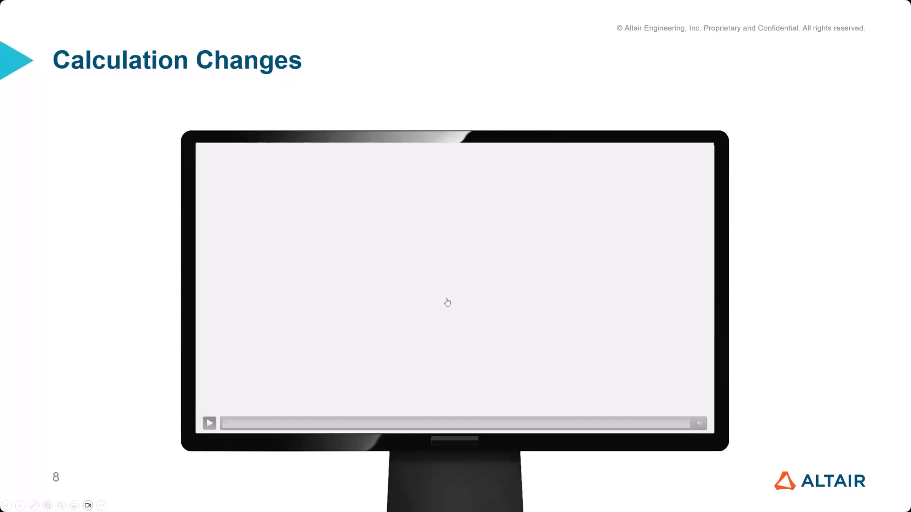
pyautogui.press('Escape')
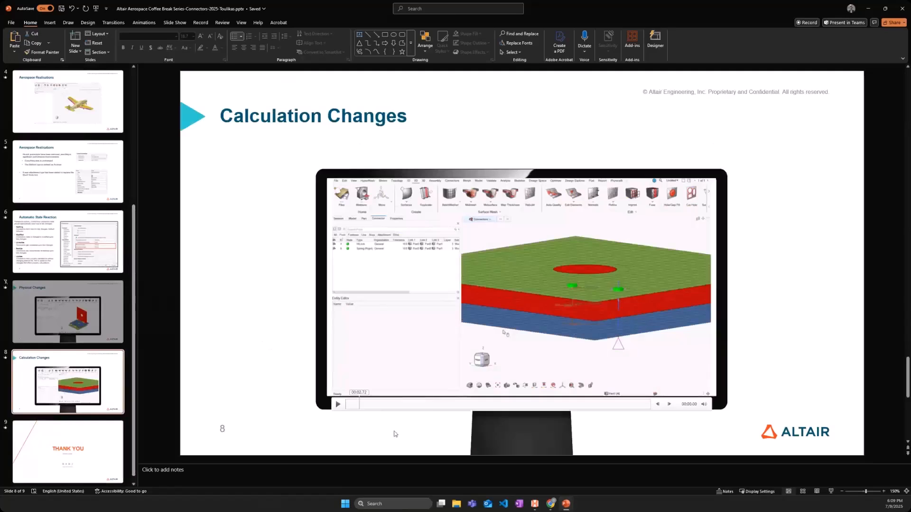
pyautogui.moveTo(534, 503)
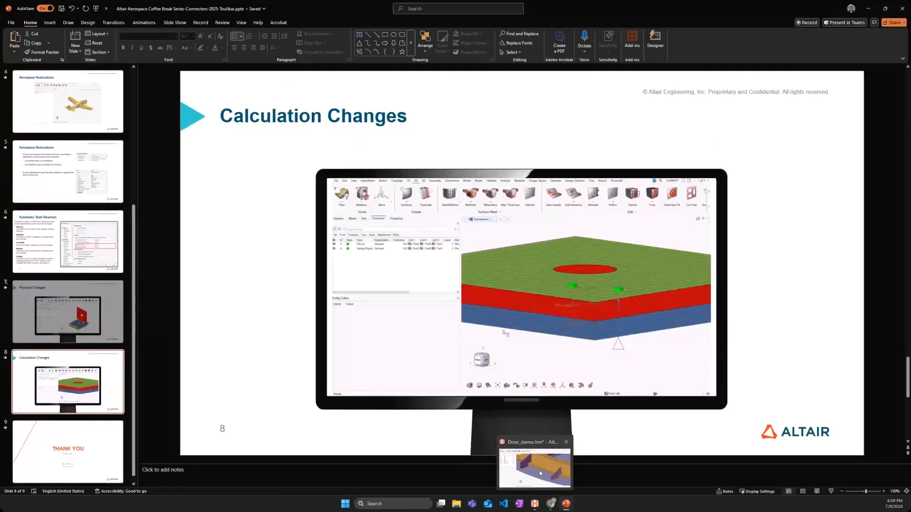
pyautogui.click(539, 471)
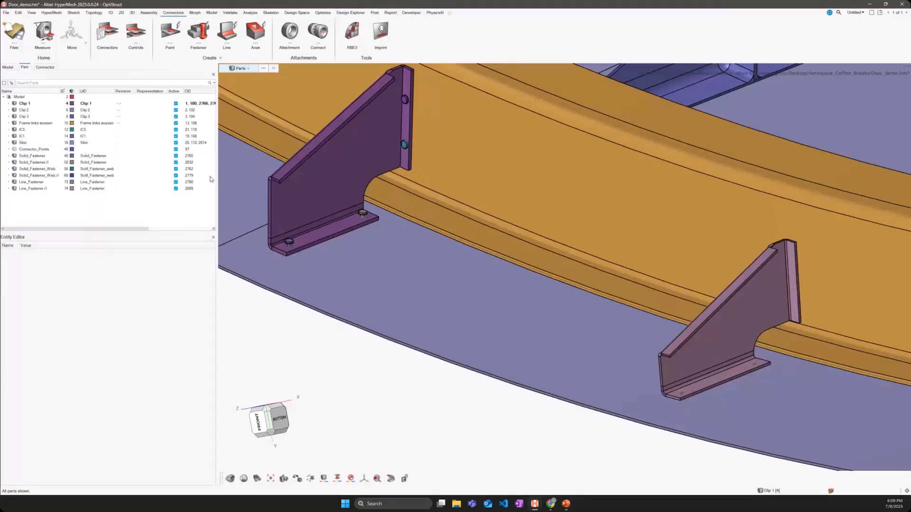
# Step: Hide all solids in the door model, leaving the meshed clips, frame and skin displayed
pyautogui.scroll(-5, 408, 244)
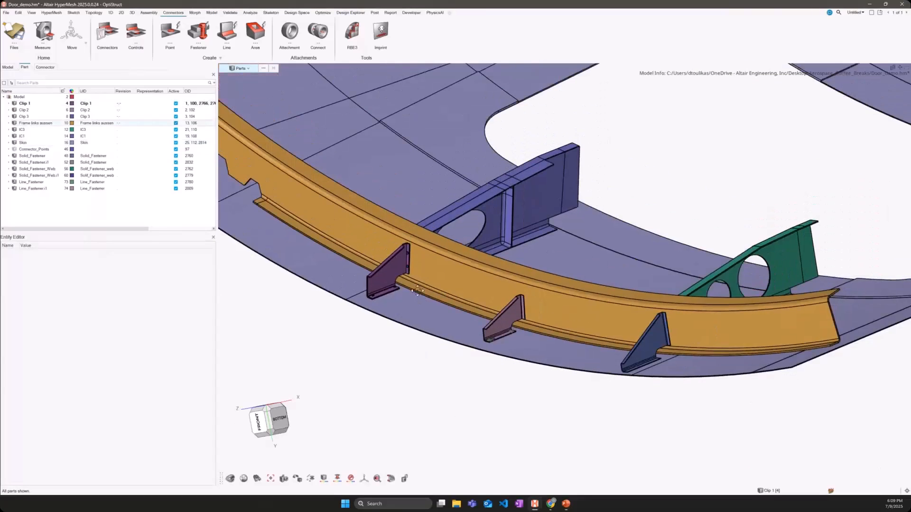
pyautogui.scroll(5, 417, 290)
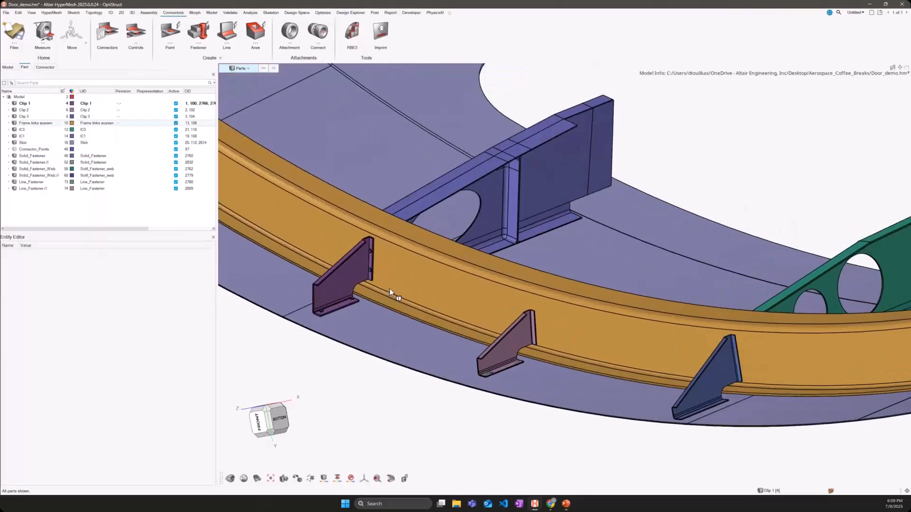
pyautogui.moveTo(390, 289)
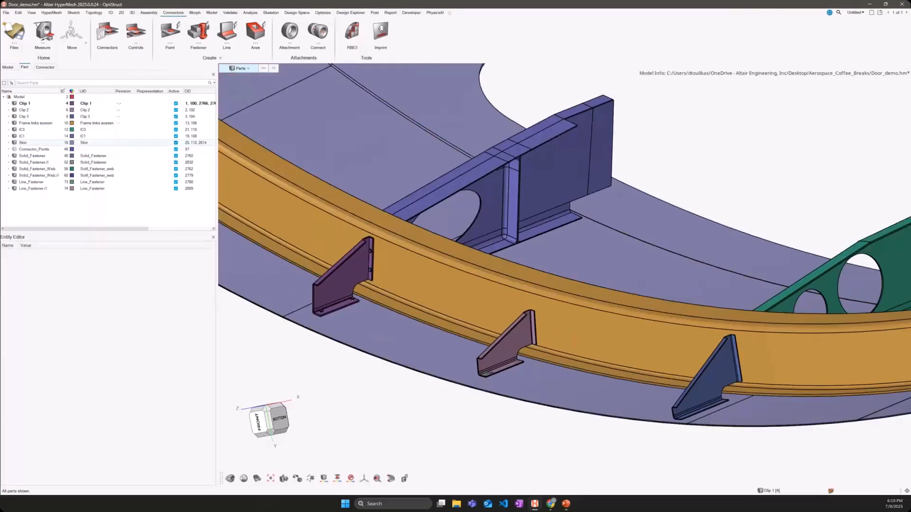
pyautogui.hotkey('alt', 'Tab')
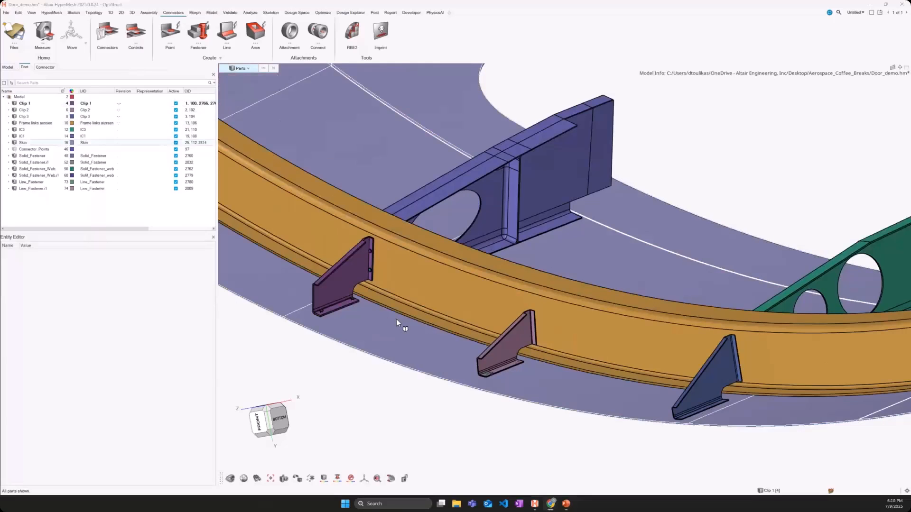
pyautogui.keyDown('ctrl'); pyautogui.moveTo(330, 309); pyautogui.dragTo(355, 308, button='right'); pyautogui.keyUp('ctrl')
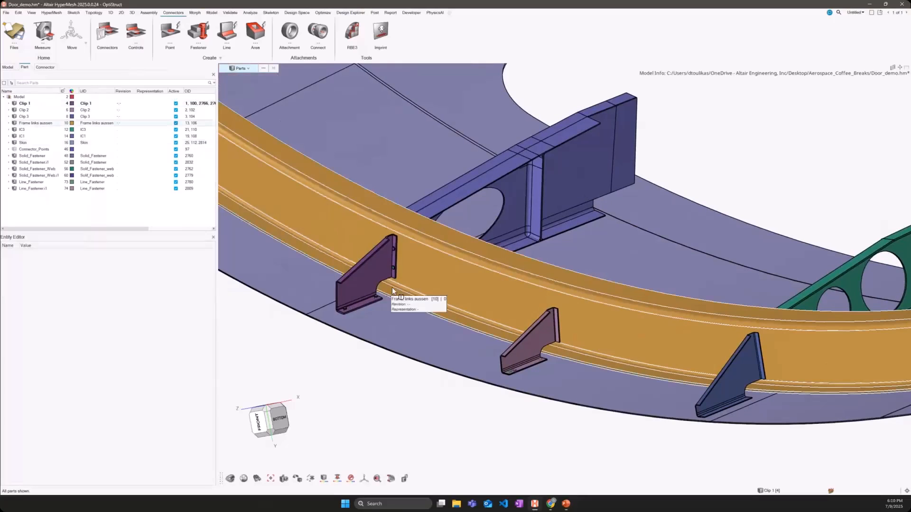
pyautogui.scroll(5, 389, 290)
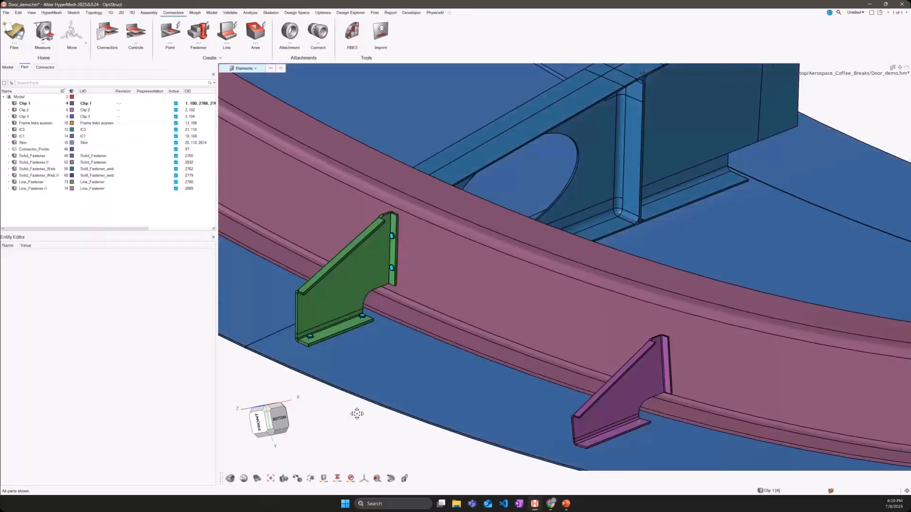
pyautogui.moveTo(358, 413); pyautogui.dragTo(364, 388, button='middle')
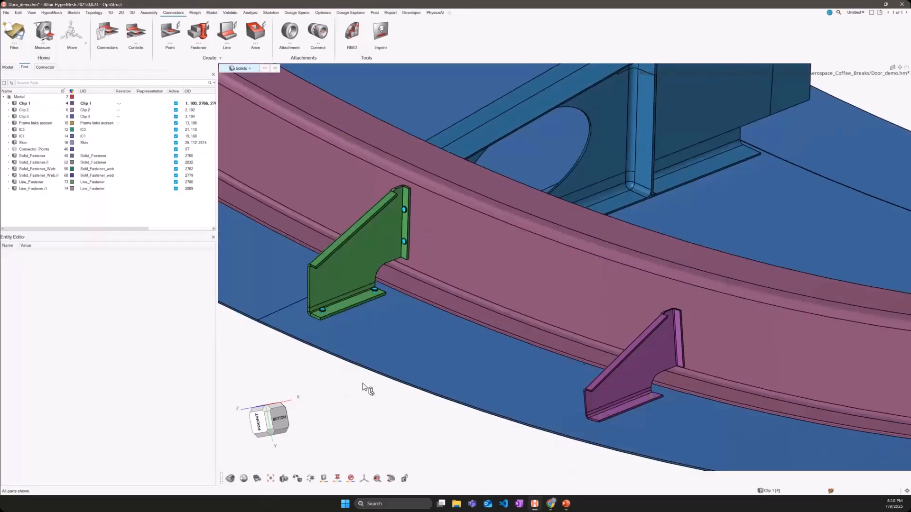
pyautogui.press('h')
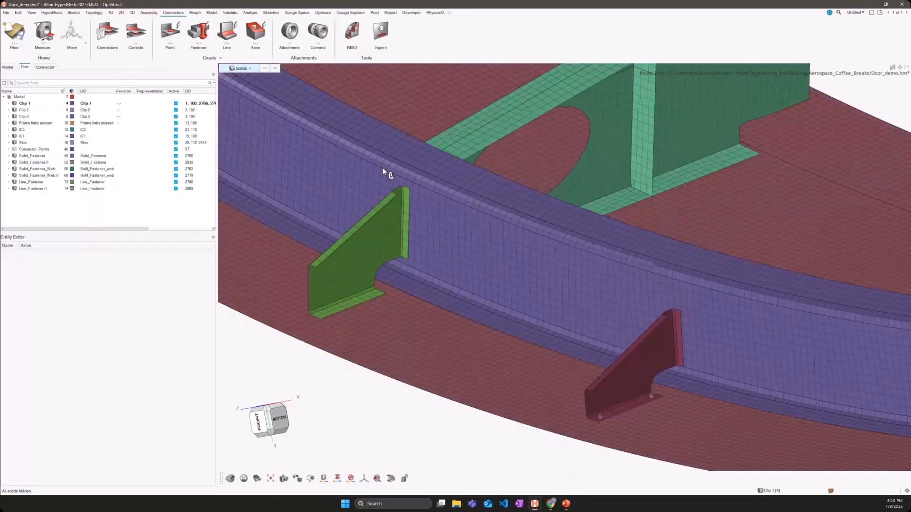
pyautogui.moveTo(373, 161); pyautogui.dragTo(399, 151, button='middle')
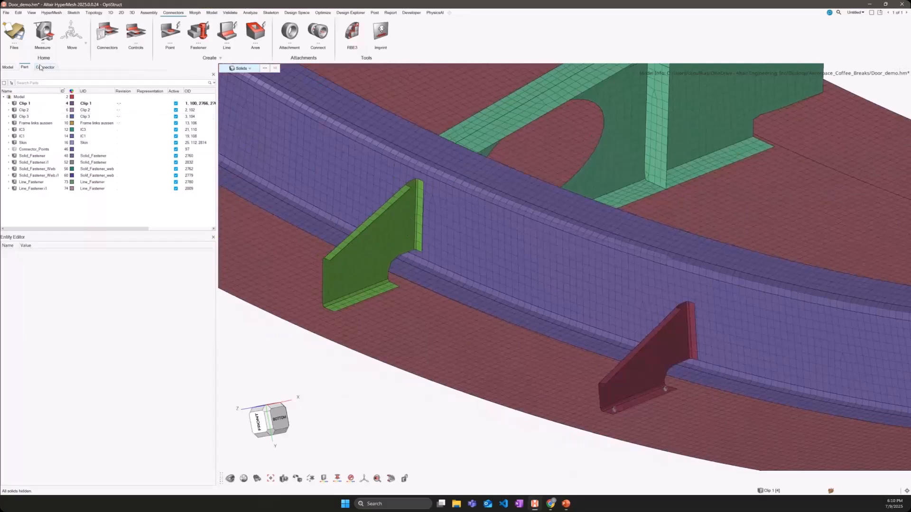
# Step: Show the six fastener parts, from Solid_Fastener through the second Line_Fastener part
pyautogui.click(41, 189)
pyautogui.keyDown('shift'); pyautogui.click(44, 159); pyautogui.keyUp('shift')
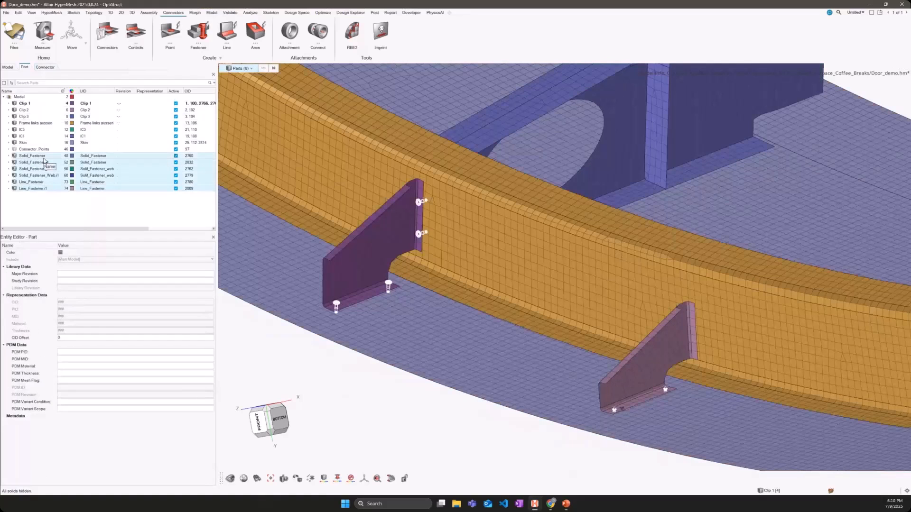
pyautogui.rightClick(44, 159)
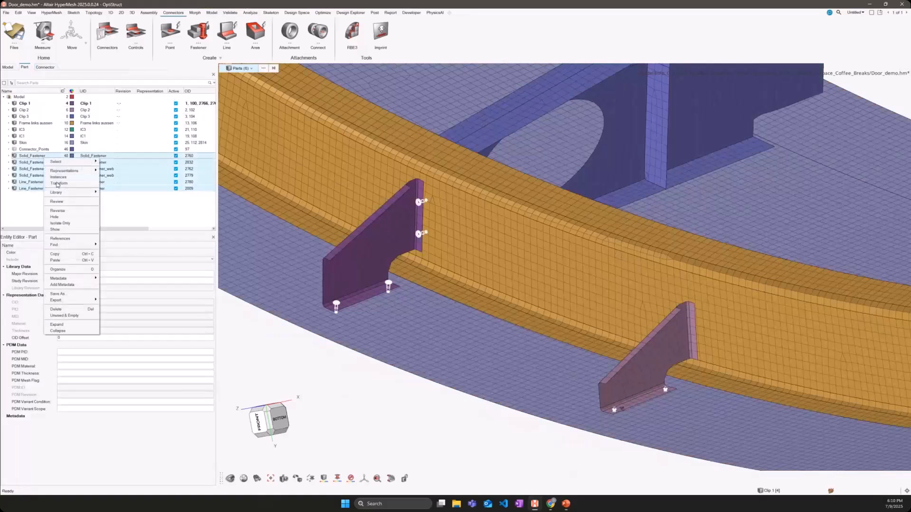
pyautogui.click(55, 230)
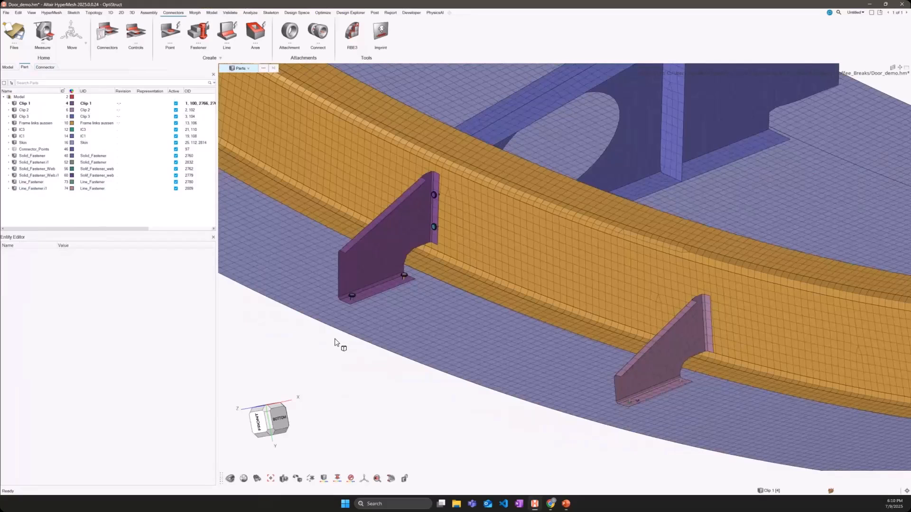
# Step: Create a point connector control in the Connector Control Manager and set its type to Cfast (General)
pyautogui.click(134, 36)
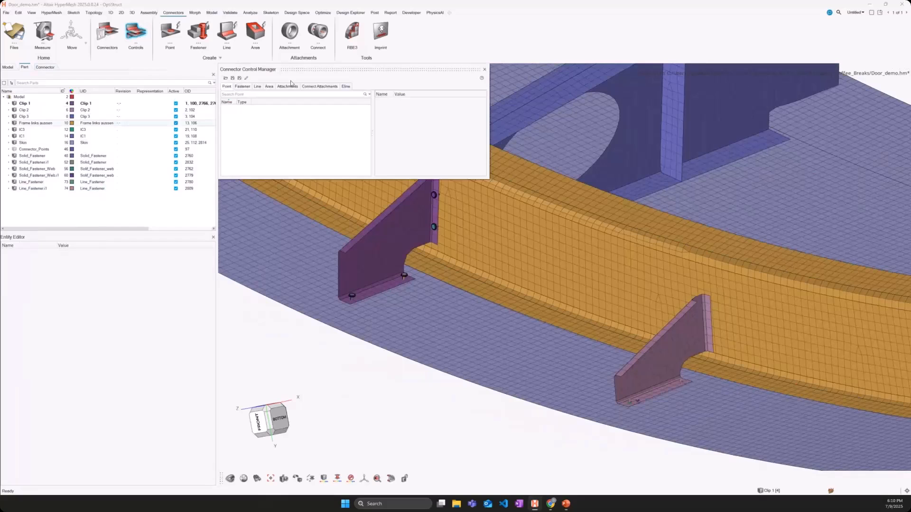
pyautogui.moveTo(299, 73); pyautogui.dragTo(350, 146)
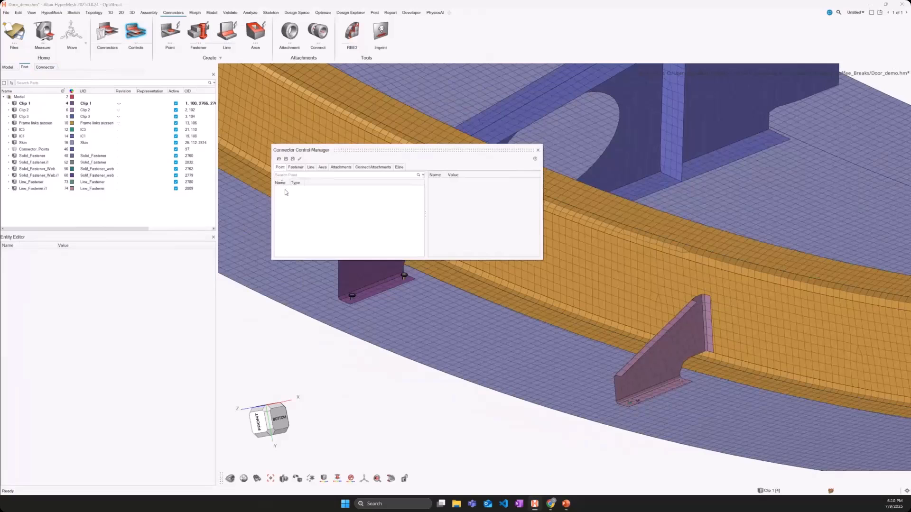
pyautogui.click(301, 197)
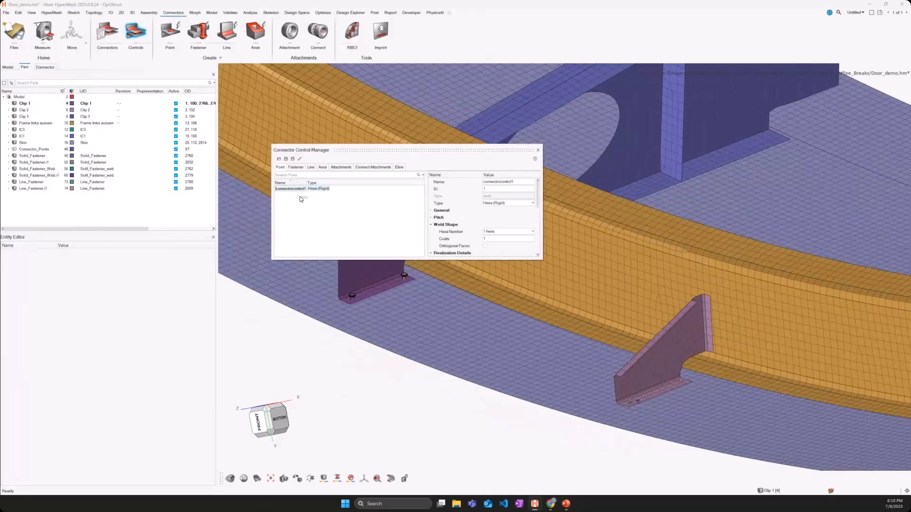
pyautogui.click(320, 190)
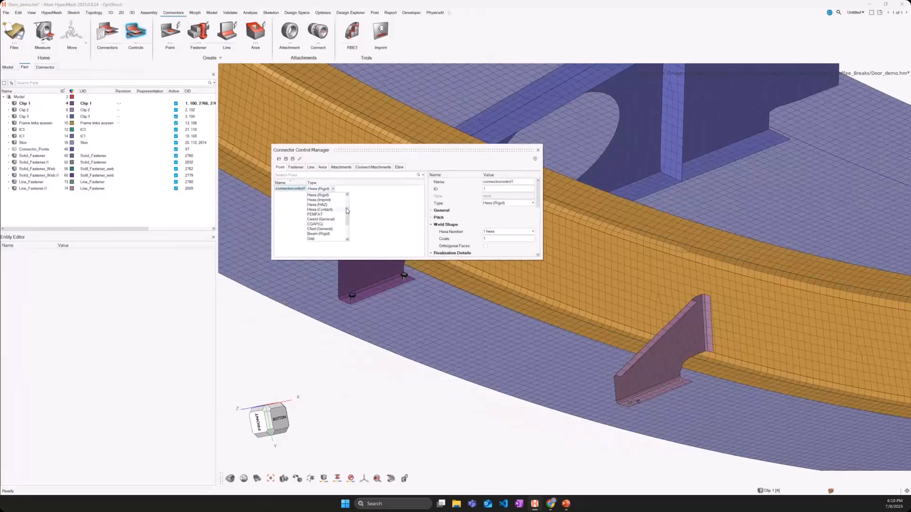
pyautogui.scroll(2, 346, 208)
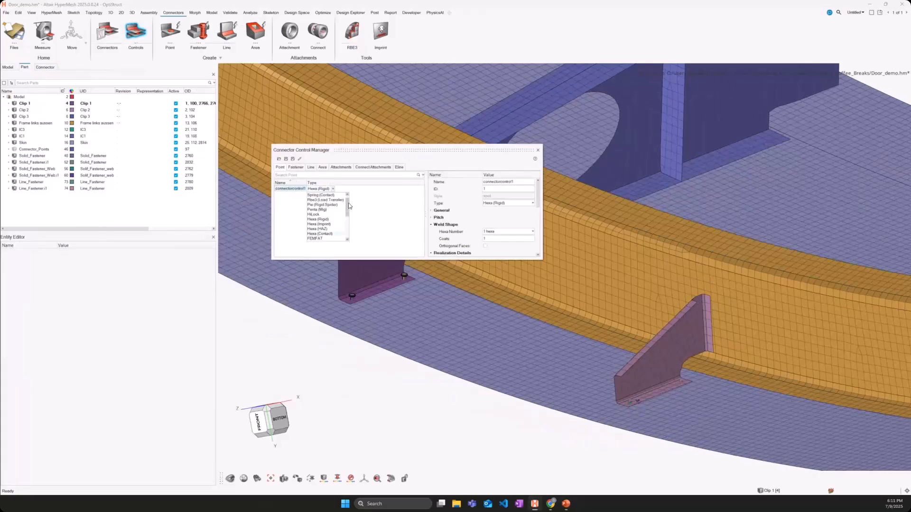
pyautogui.scroll(-1, 348, 203)
pyautogui.scroll(-2, 327, 237)
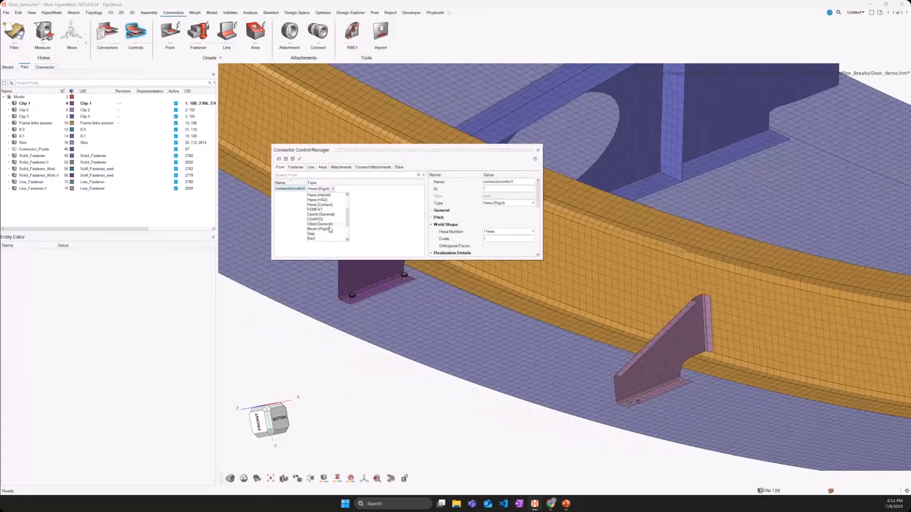
pyautogui.click(329, 225)
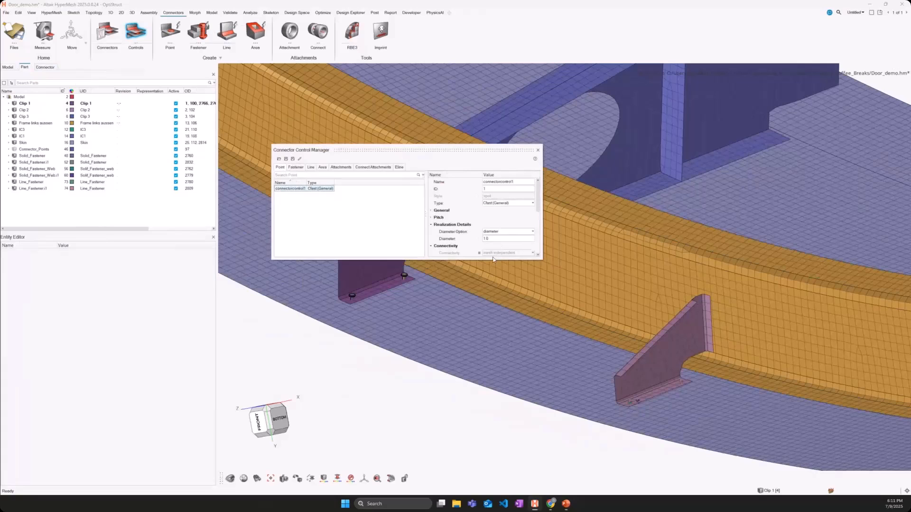
# Step: Set the connector control's property method type to Huth and assign the Aluminium material from the model
pyautogui.moveTo(491, 261); pyautogui.dragTo(490, 390)
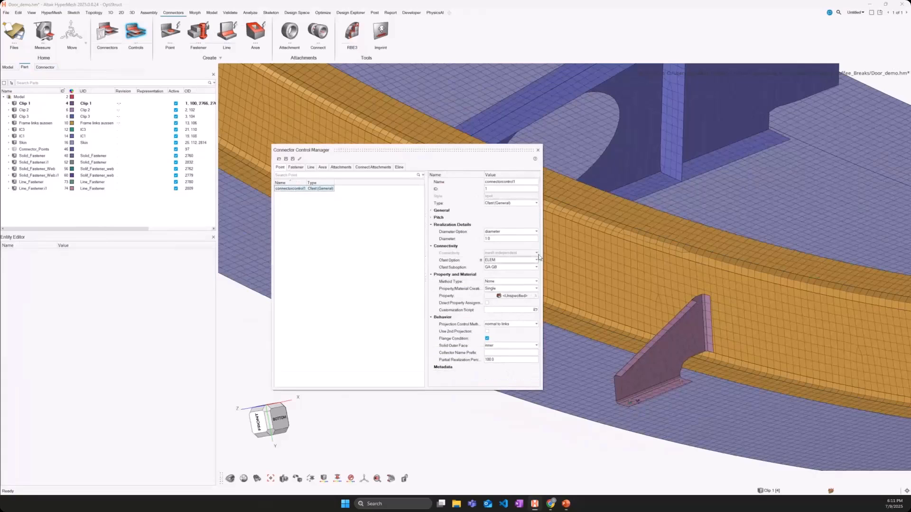
pyautogui.click(498, 283)
pyautogui.click(495, 293)
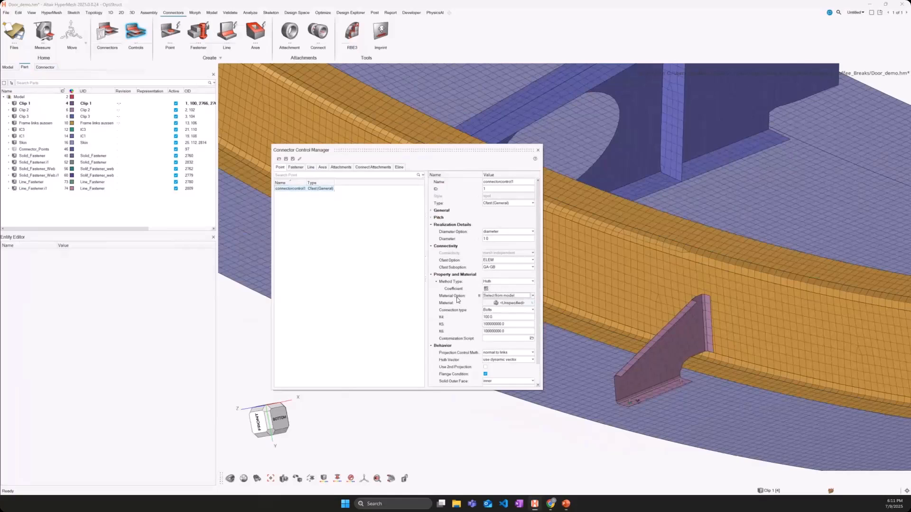
pyautogui.click(509, 303)
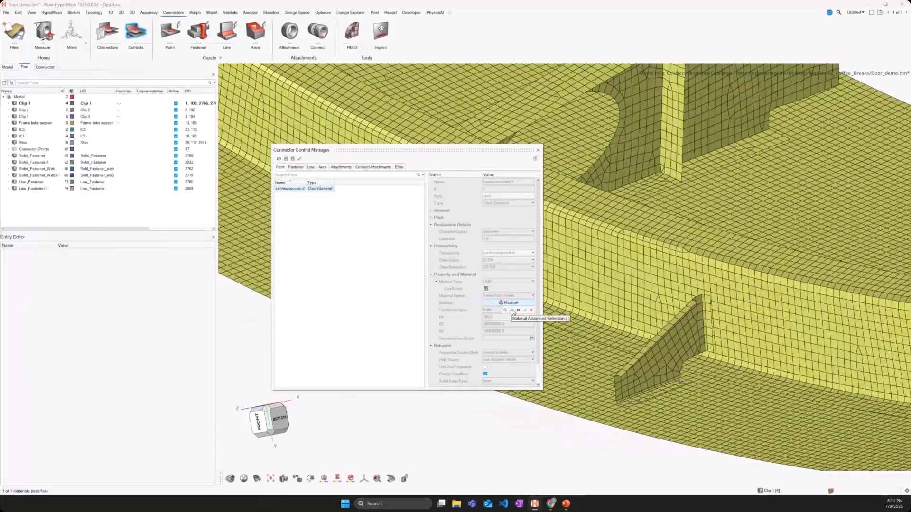
pyautogui.click(513, 311)
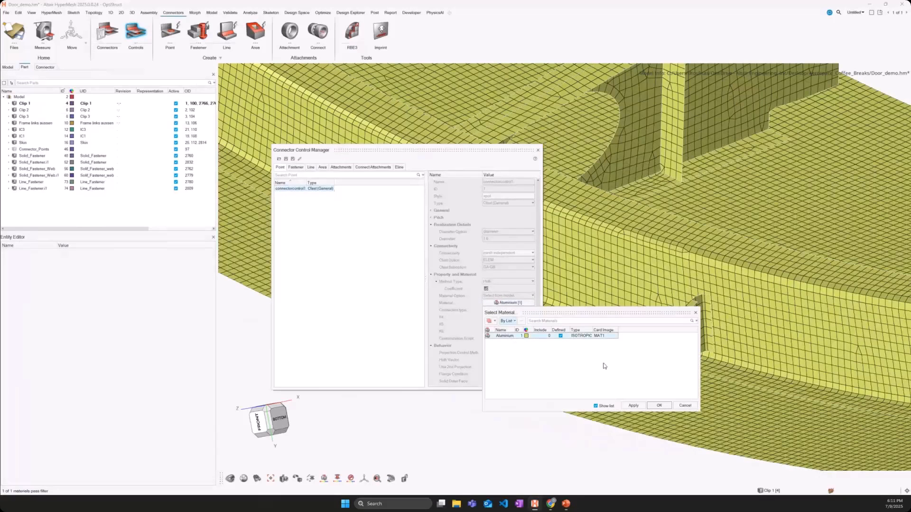
pyautogui.click(660, 406)
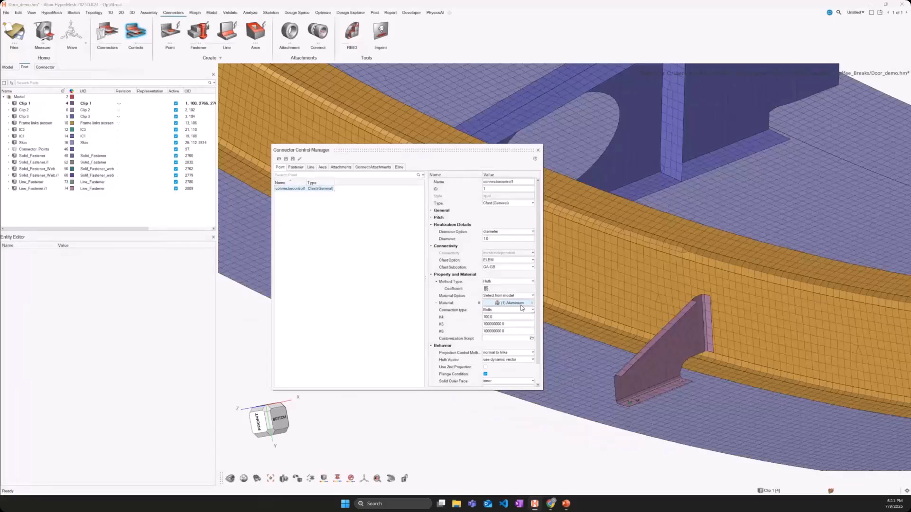
# Step: Examine the material option choices and the Aluminium MAT1 properties within the connector control
pyautogui.click(510, 296)
pyautogui.click(534, 295)
pyautogui.click(436, 303)
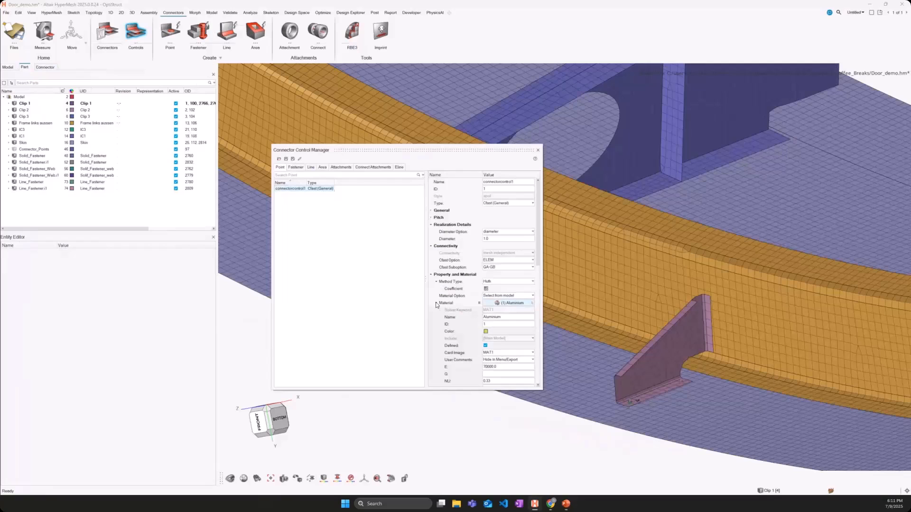
pyautogui.scroll(-2, 435, 303)
pyautogui.scroll(-2, 442, 288)
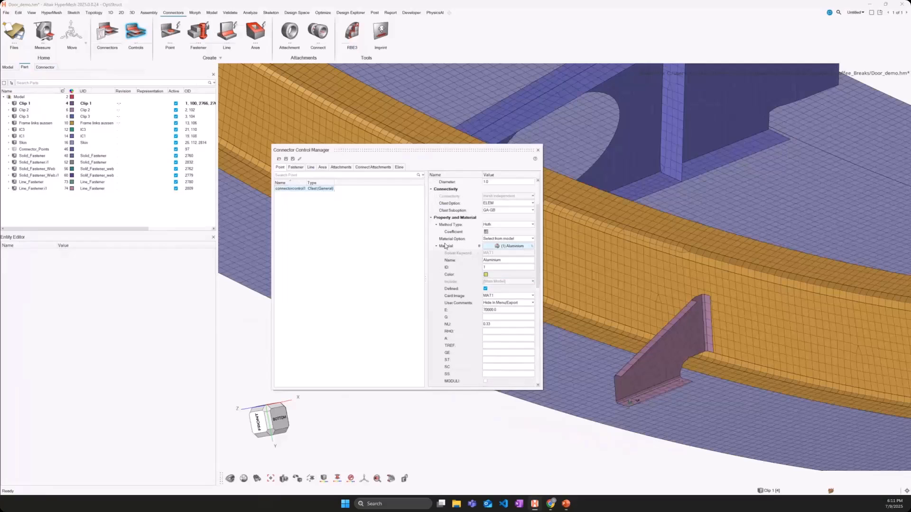
pyautogui.scroll(-1, 446, 248)
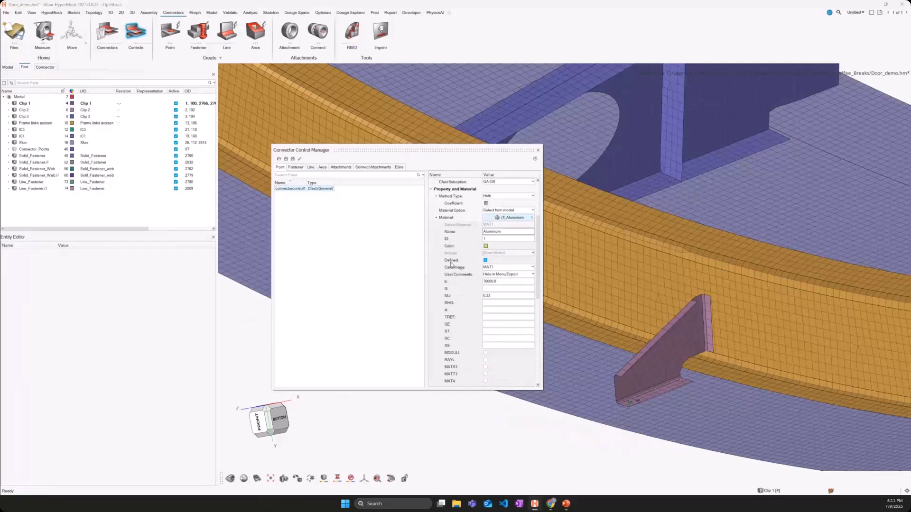
pyautogui.scroll(1, 496, 324)
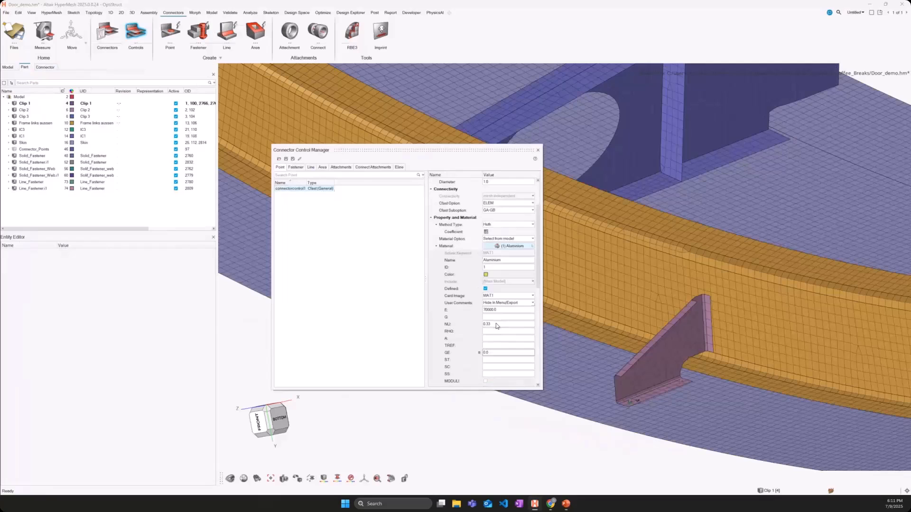
pyautogui.click(439, 247)
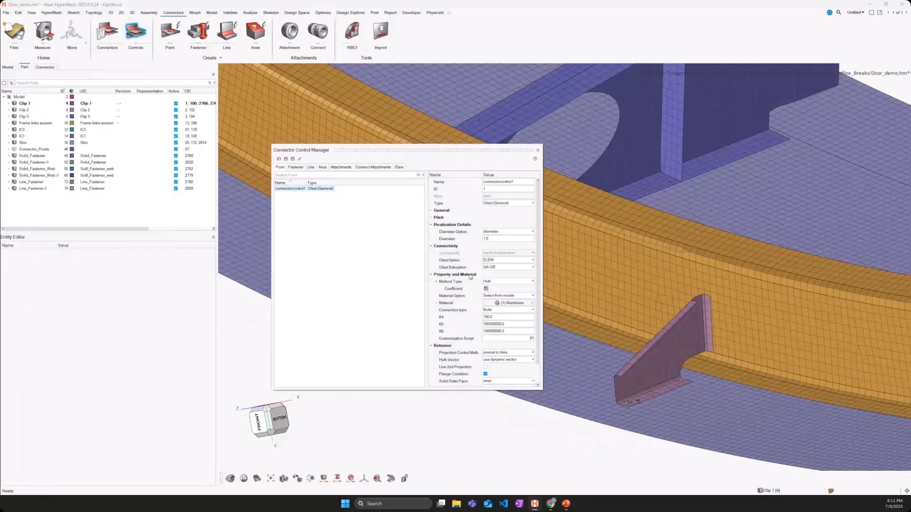
# Step: Open the Huth coefficient table to examine the bolt values for metallic and composite pairings
pyautogui.scroll(-1, 486, 278)
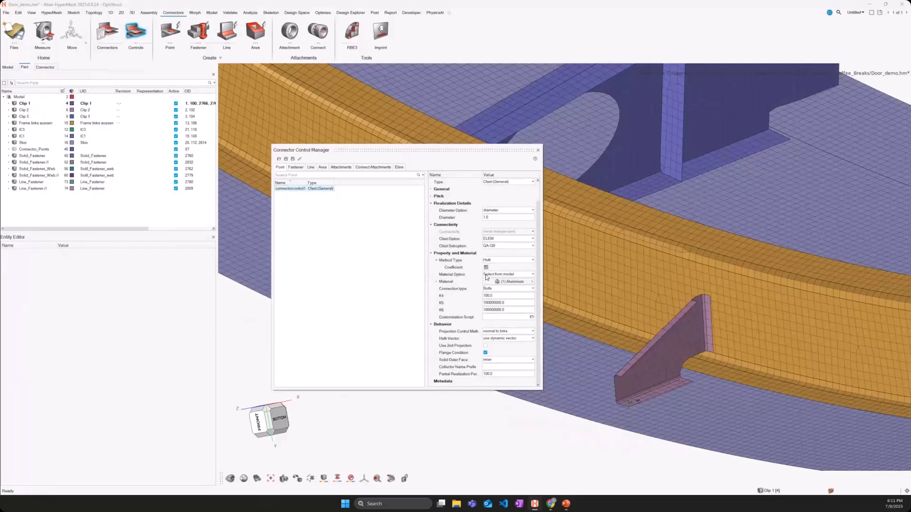
pyautogui.click(486, 267)
pyautogui.moveTo(480, 236); pyautogui.dragTo(429, 247)
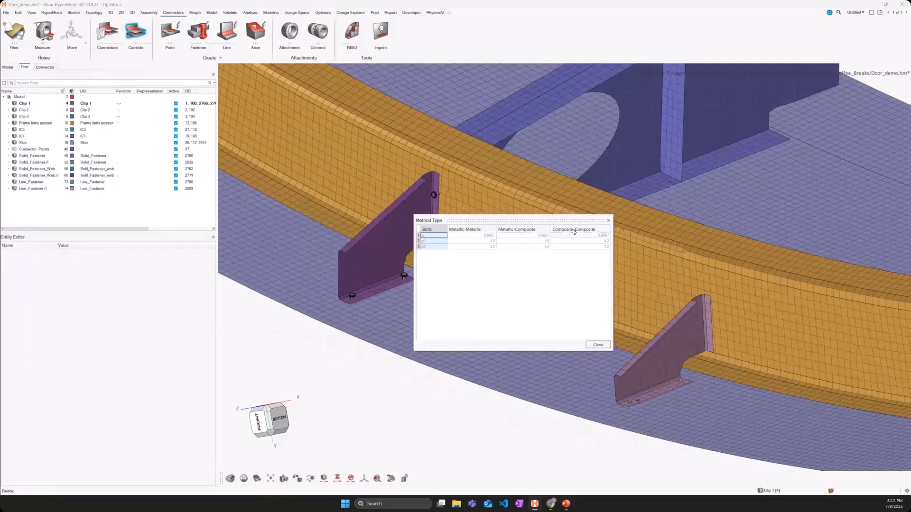
# Step: Switch the connector control's method type to User Defined (Huth) to examine its fields, and return it to Huth
pyautogui.click(598, 344)
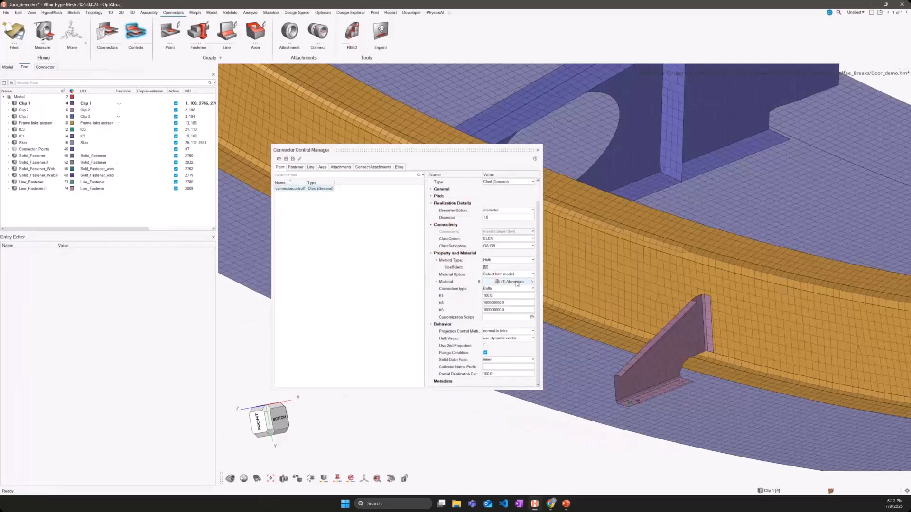
pyautogui.click(507, 261)
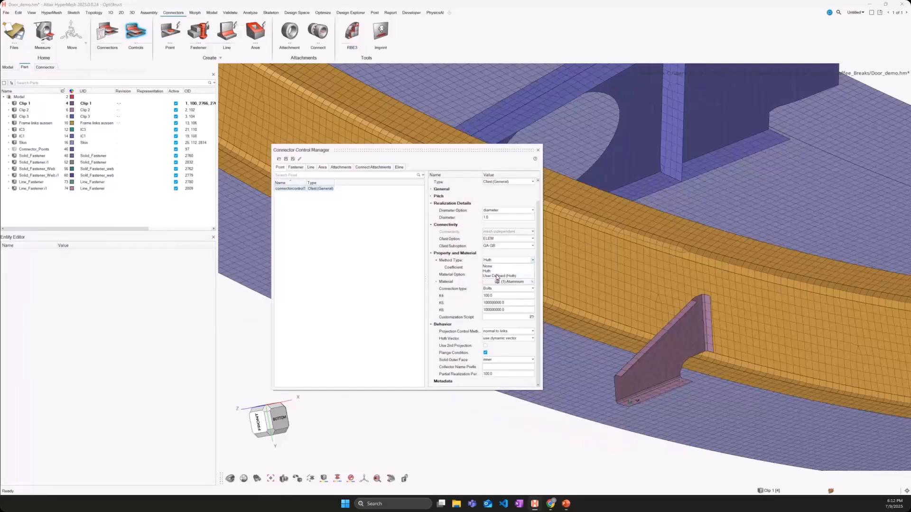
pyautogui.click(498, 276)
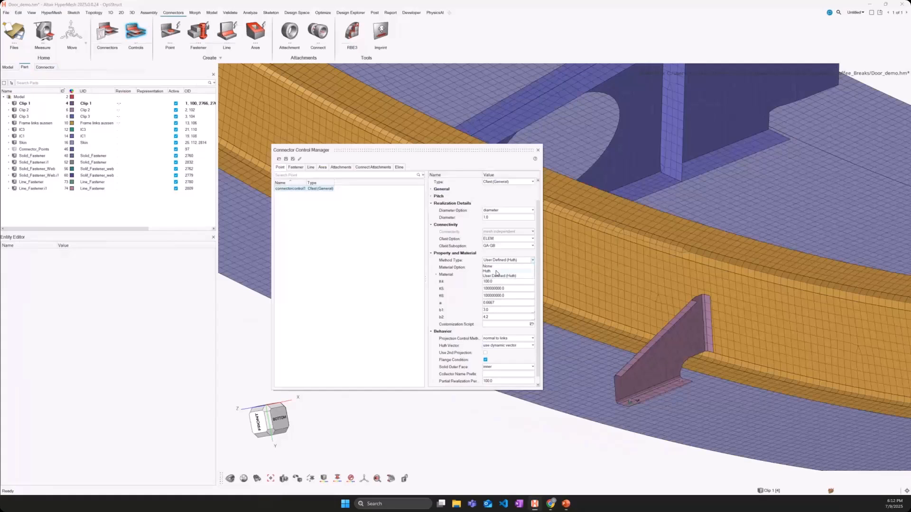
pyautogui.click(496, 272)
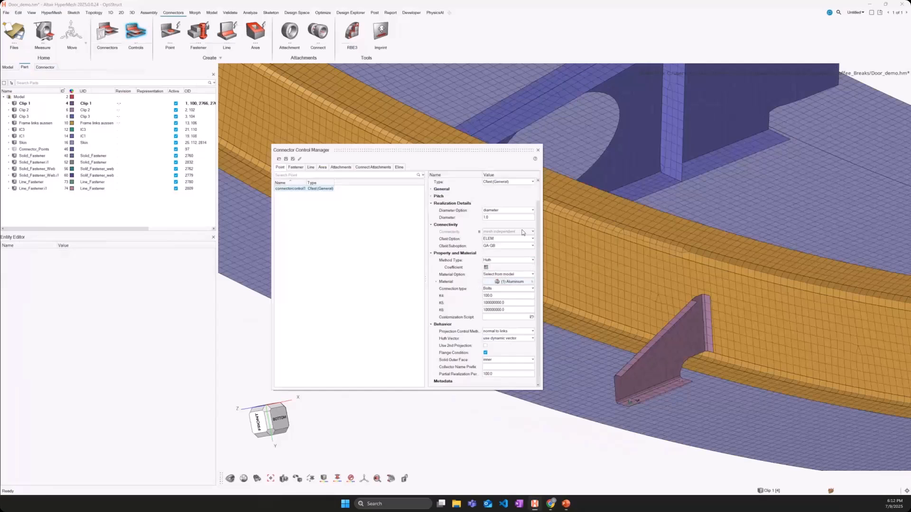
pyautogui.scroll(1, 506, 212)
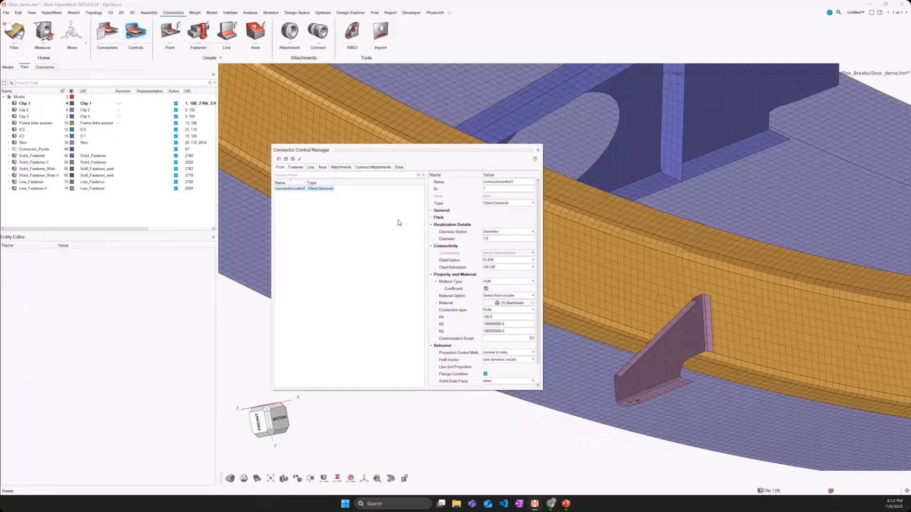
# Step: Close the control manager and inspect the solid fasteners on the flange of Clip 1
pyautogui.click(540, 153)
pyautogui.moveTo(462, 271); pyautogui.dragTo(473, 272, button='right')
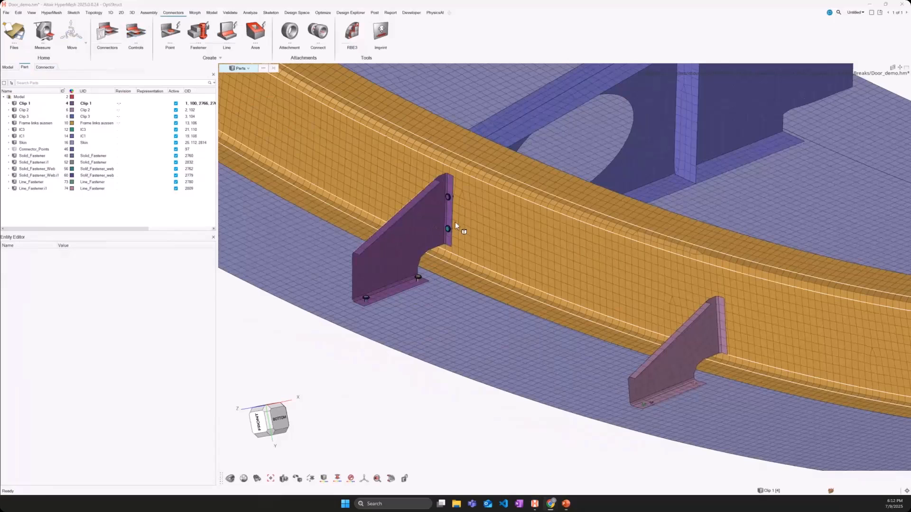
pyautogui.moveTo(460, 221); pyautogui.dragTo(508, 223, button='middle')
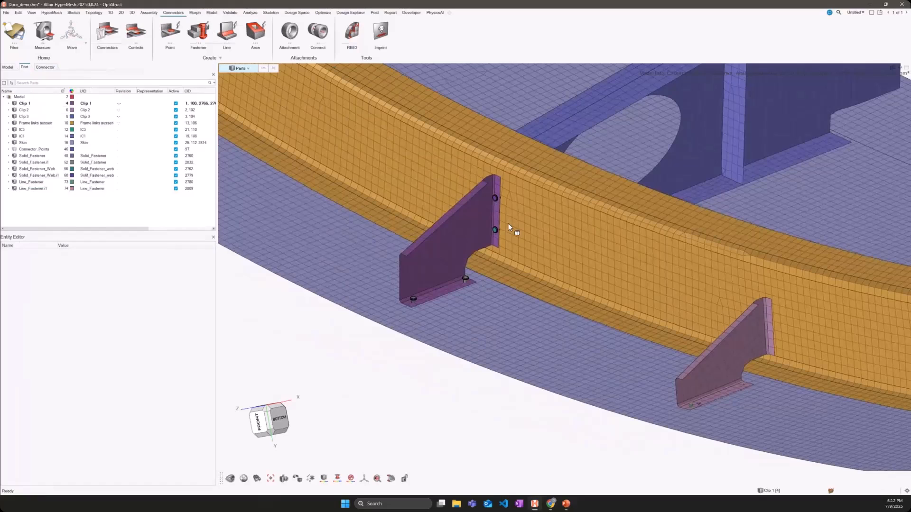
pyautogui.scroll(5, 456, 281)
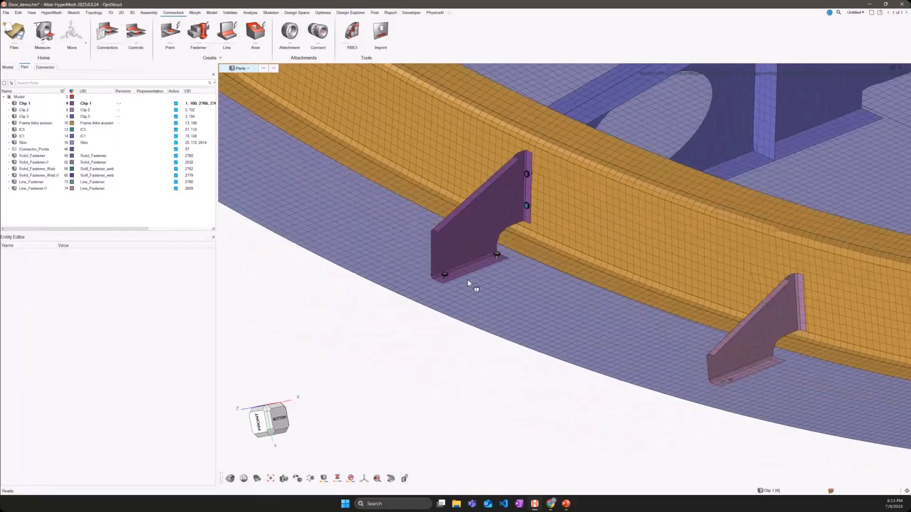
pyautogui.scroll(3, 440, 285)
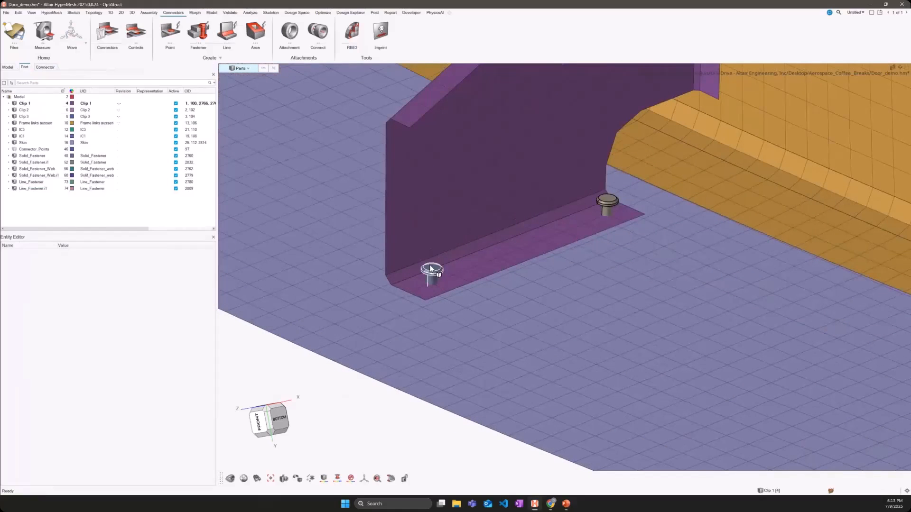
pyautogui.scroll(4, 430, 269)
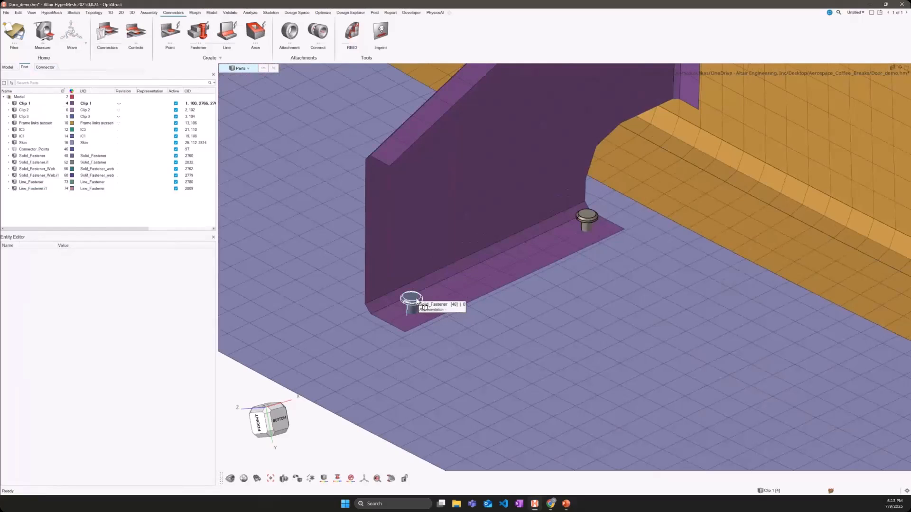
pyautogui.scroll(-3, 415, 297)
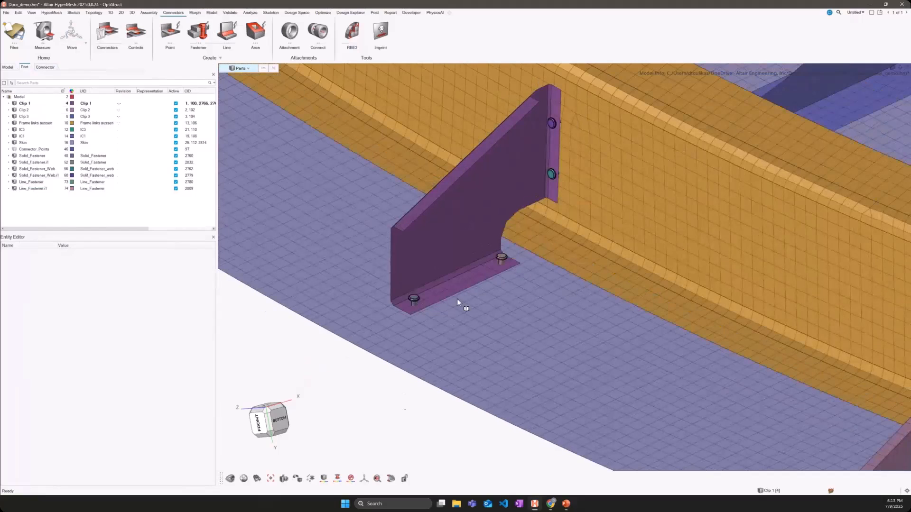
# Step: Examine the fastener locations on the lower flange of Clip 2 and compare them with those on Clip 1
pyautogui.moveTo(496, 309); pyautogui.dragTo(470, 295, button='right')
pyautogui.scroll(-3, 469, 295)
pyautogui.moveTo(592, 330); pyautogui.dragTo(575, 325, button='right')
pyautogui.scroll(6, 588, 369)
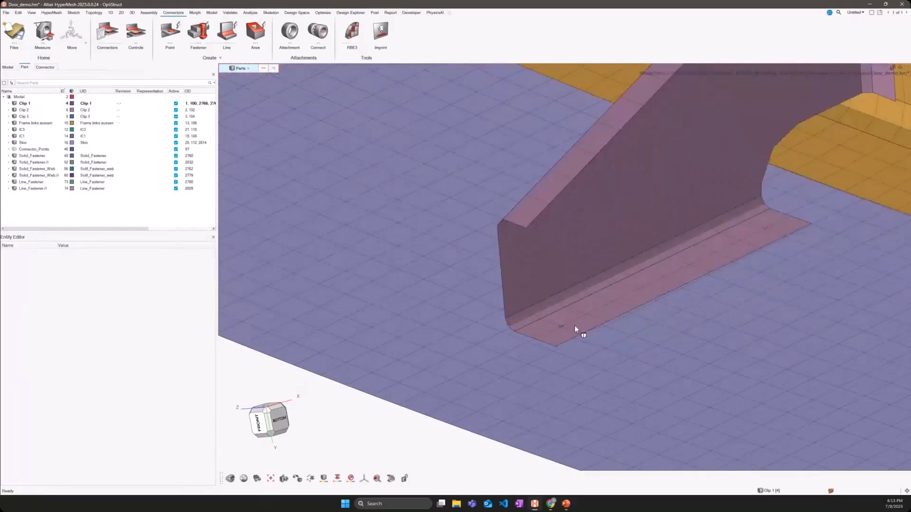
pyautogui.moveTo(551, 335); pyautogui.dragTo(560, 327, button='middle')
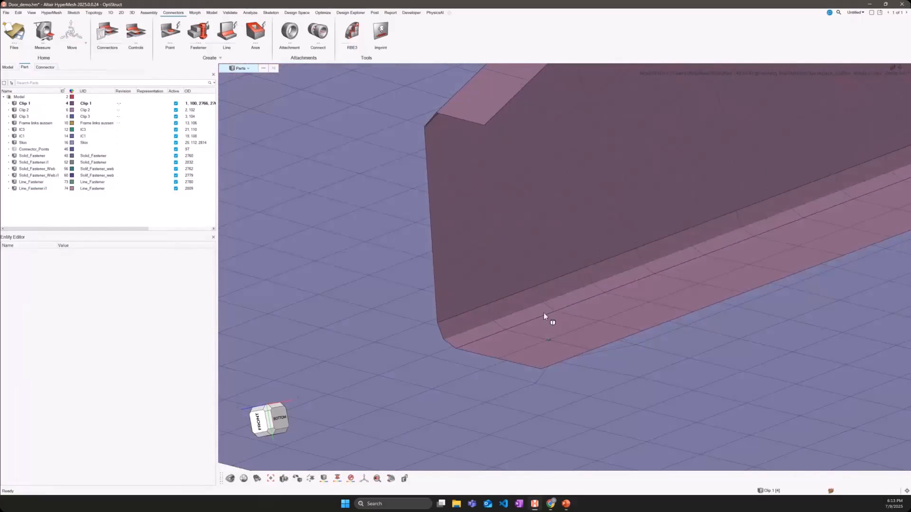
pyautogui.scroll(4, 547, 330)
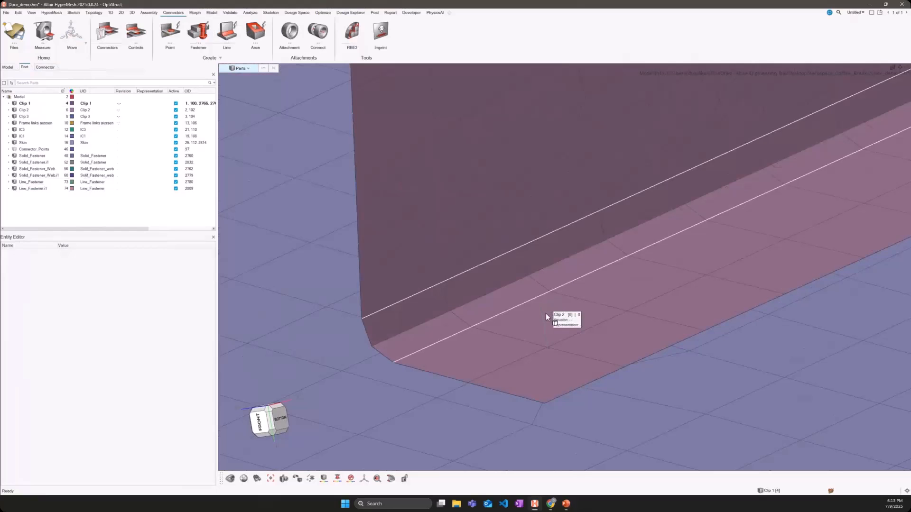
pyautogui.scroll(-6, 545, 314)
pyautogui.moveTo(546, 313); pyautogui.dragTo(677, 411, button='right')
pyautogui.scroll(-2, 677, 411)
pyautogui.moveTo(508, 322); pyautogui.dragTo(605, 350, button='right')
pyautogui.scroll(-2, 605, 350)
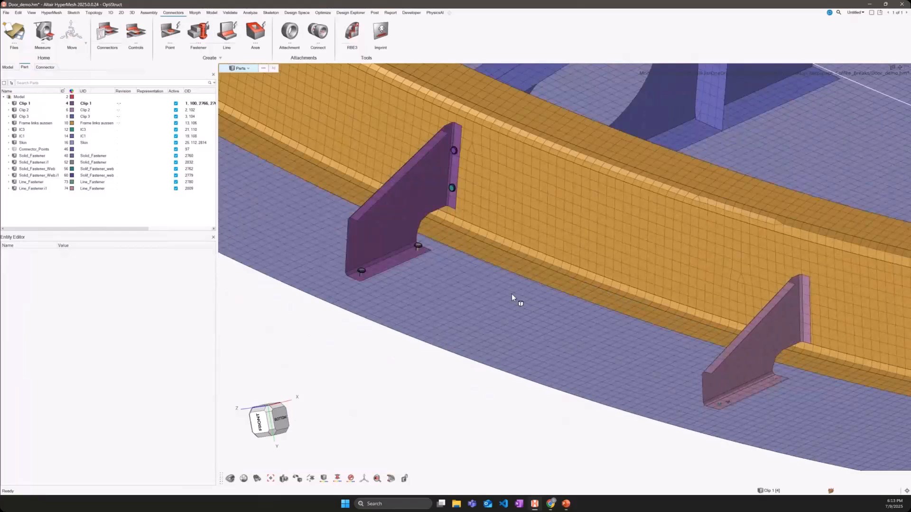
pyautogui.moveTo(509, 294); pyautogui.dragTo(465, 326, button='right')
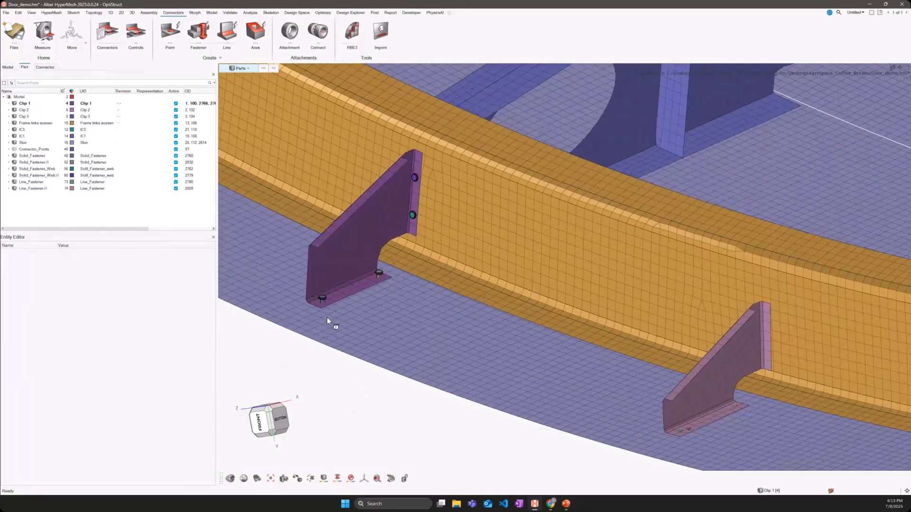
# Step: Create a point connector from the solid fastener at the outer end of Clip 1's lower flange, using Solids (Point) as the selection type
pyautogui.click(169, 33)
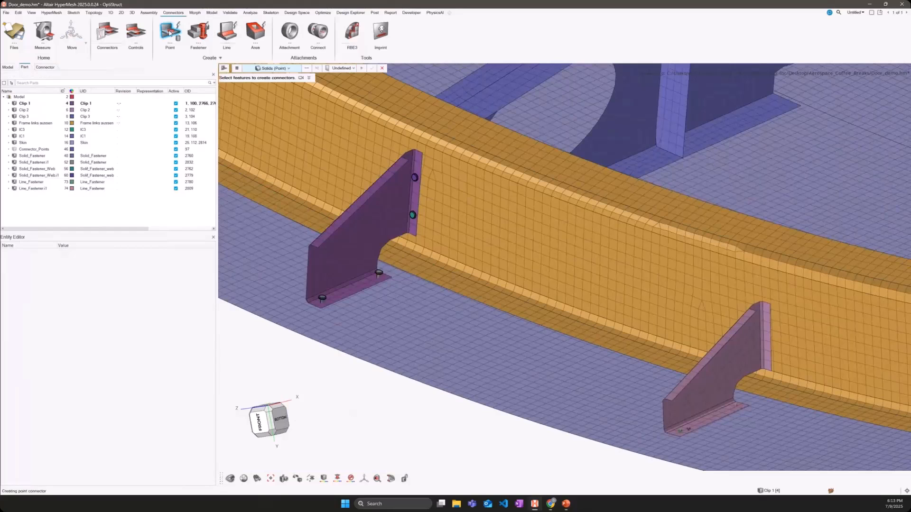
pyautogui.click(273, 69)
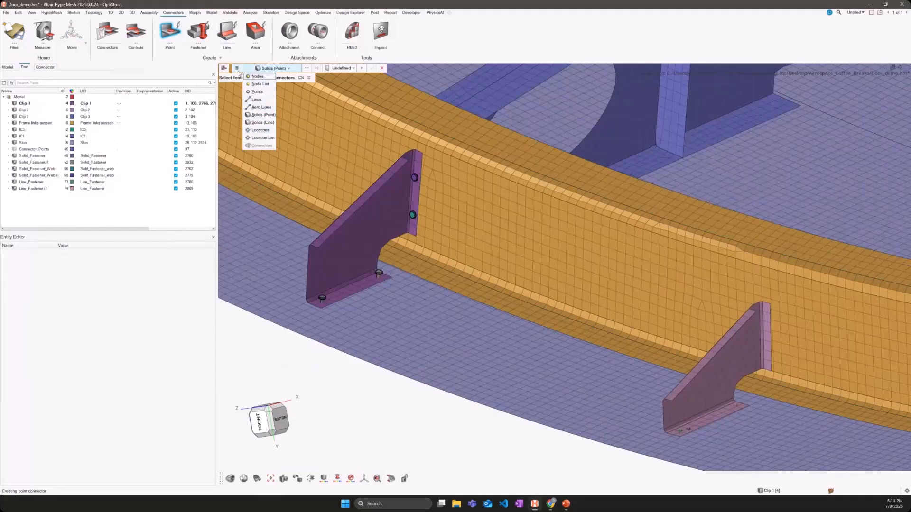
pyautogui.click(324, 300)
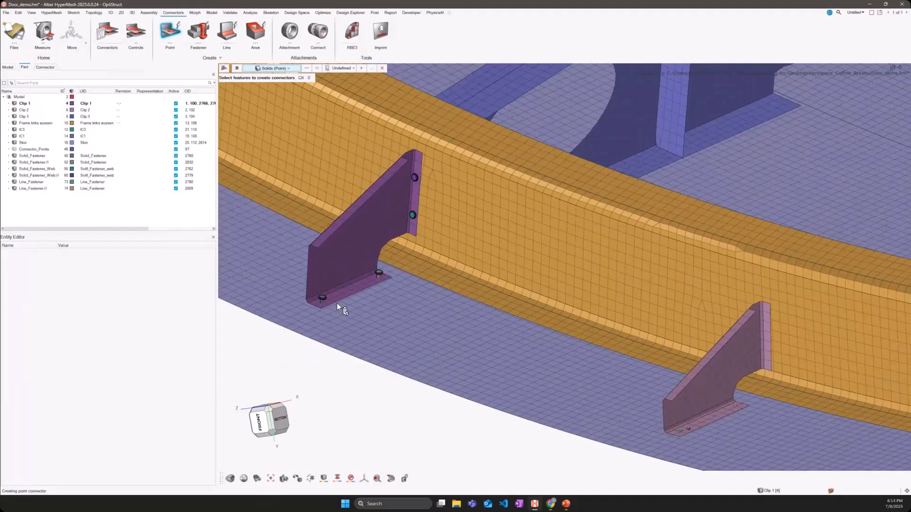
pyautogui.scroll(5, 338, 300)
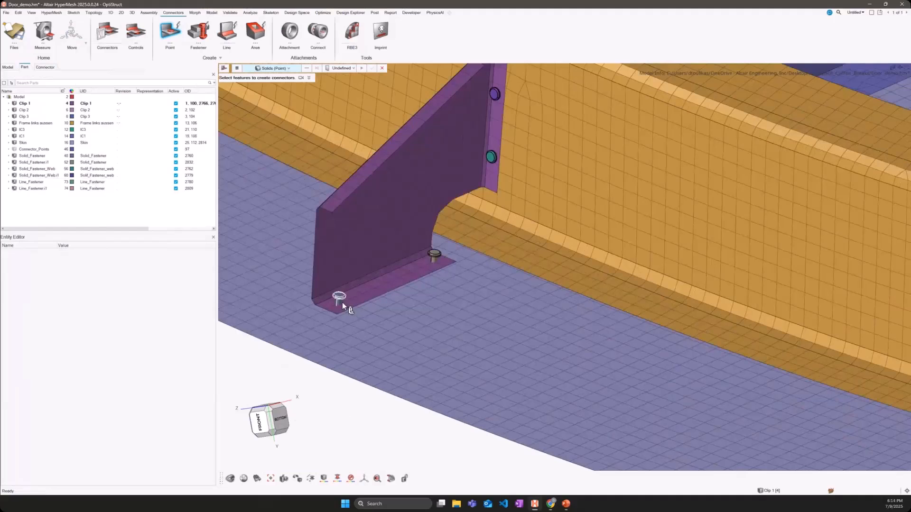
pyautogui.click(275, 71)
pyautogui.click(264, 84)
pyautogui.click(272, 71)
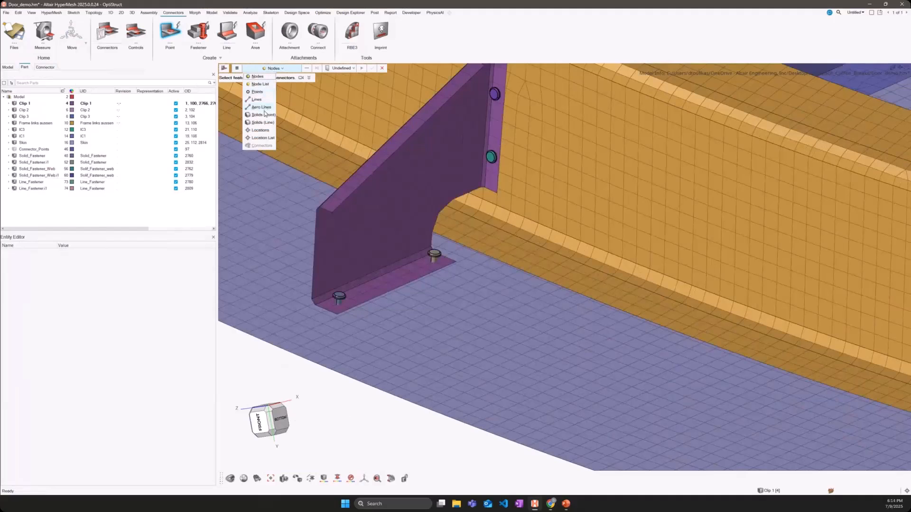
pyautogui.click(266, 113)
pyautogui.scroll(5, 401, 262)
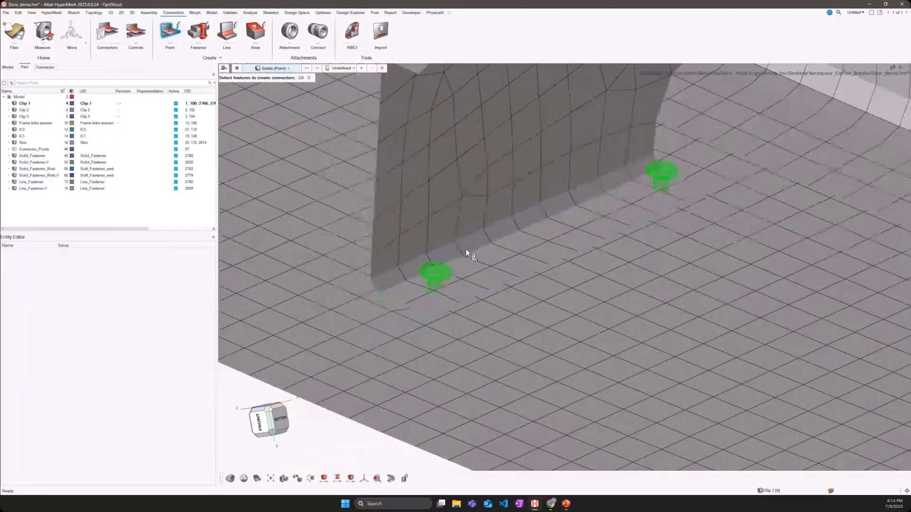
pyautogui.click(432, 275)
pyautogui.scroll(5, 432, 277)
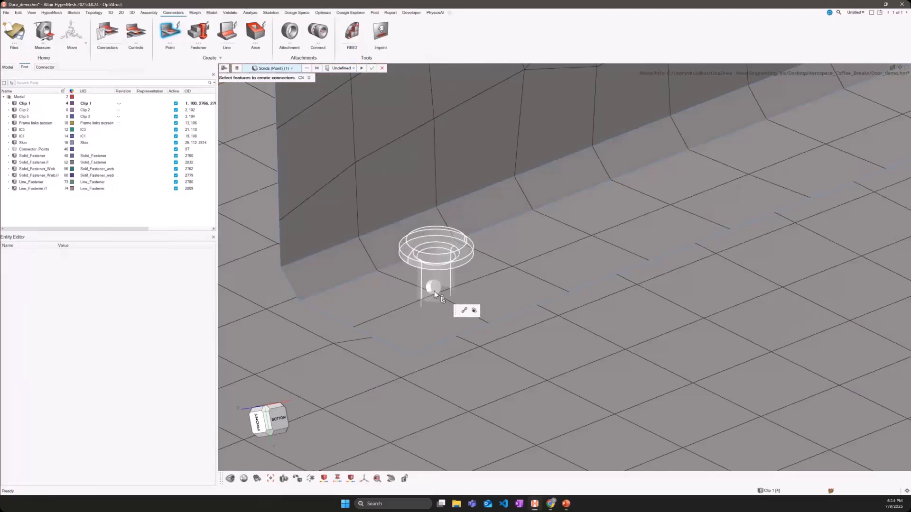
# Step: List the point connectors in the connector browser and examine the new connector's links and properties
pyautogui.click(45, 67)
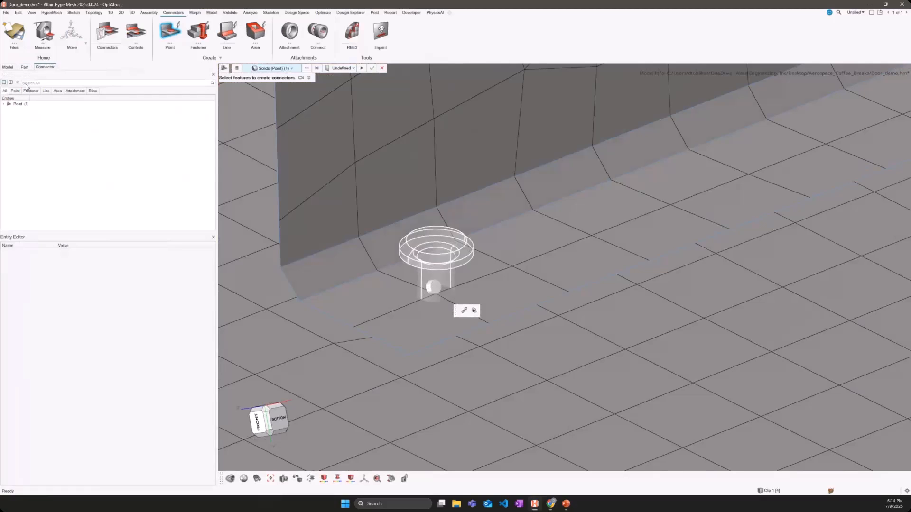
pyautogui.click(15, 92)
pyautogui.click(86, 104)
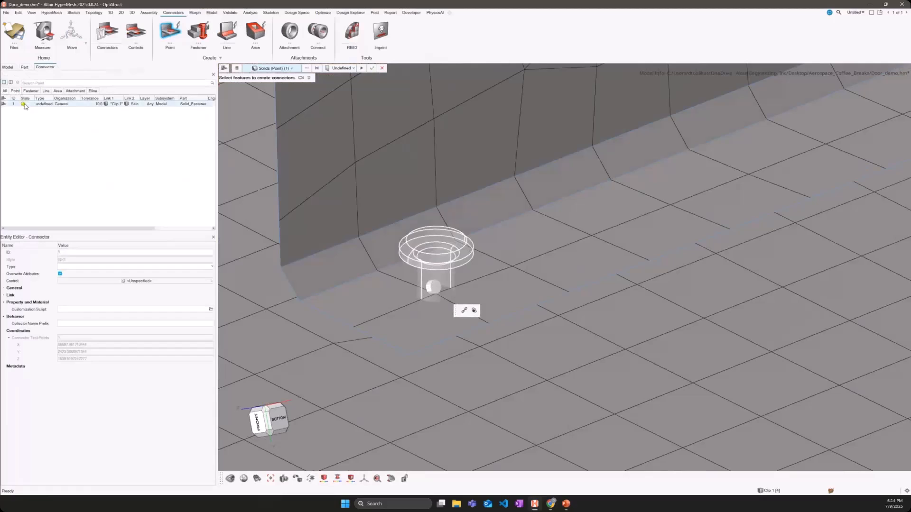
# Step: Try a tolerance of 20 on the point connector, inspect it in the model, and set the tolerance back to 10
pyautogui.doubleClick(90, 104)
pyautogui.write('20')
pyautogui.press('Return')
pyautogui.moveTo(440, 295); pyautogui.dragTo(445, 284, button='middle')
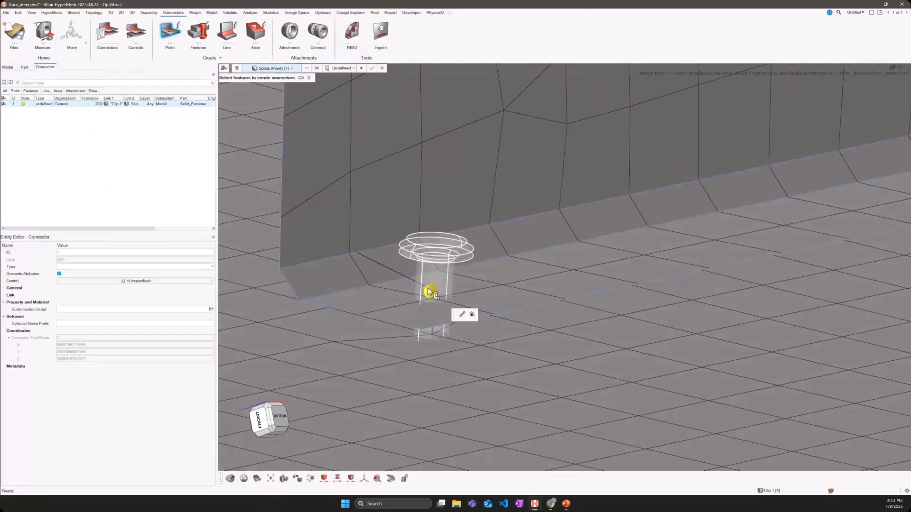
pyautogui.moveTo(388, 269); pyautogui.dragTo(430, 293, button='middle')
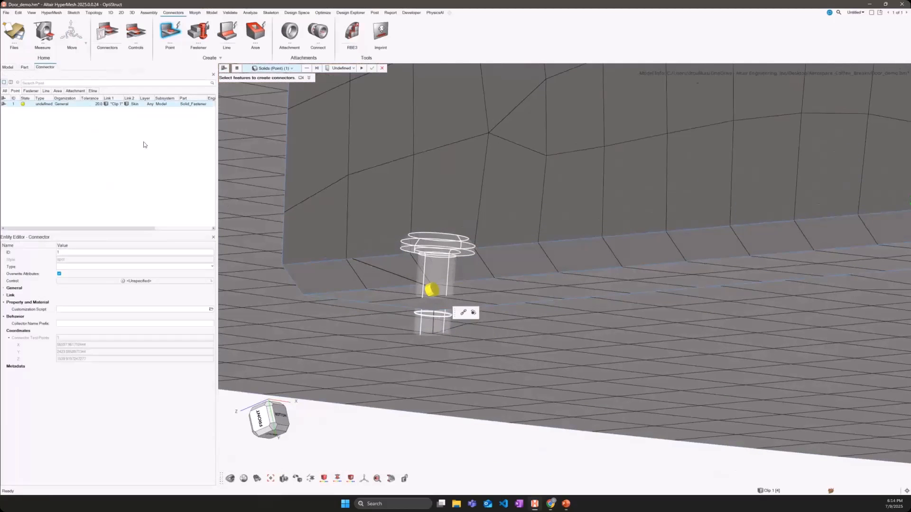
pyautogui.click(102, 104)
pyautogui.write('10')
pyautogui.press('Return')
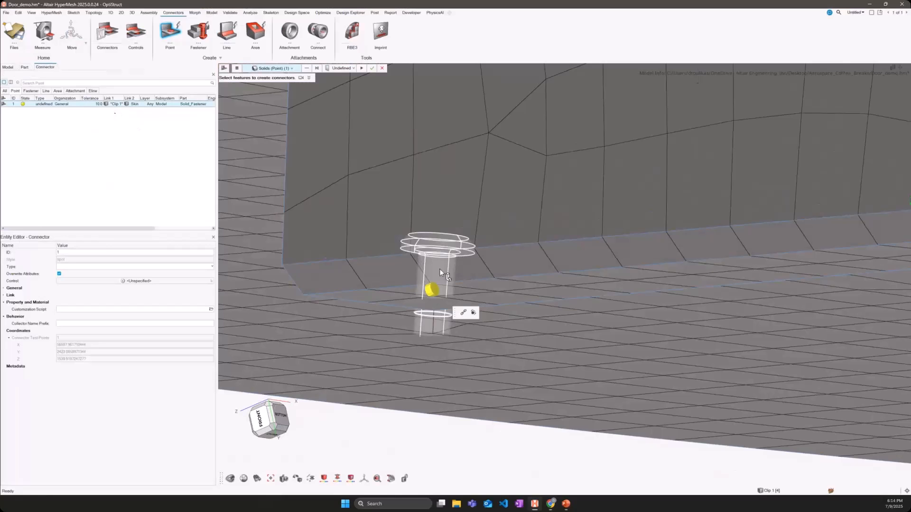
pyautogui.moveTo(438, 271)
pyautogui.mouseDown(button='middle')
pyautogui.moveTo(436, 256)
pyautogui.moveTo(436, 281)
pyautogui.moveTo(426, 270)
pyautogui.mouseUp(button='middle')
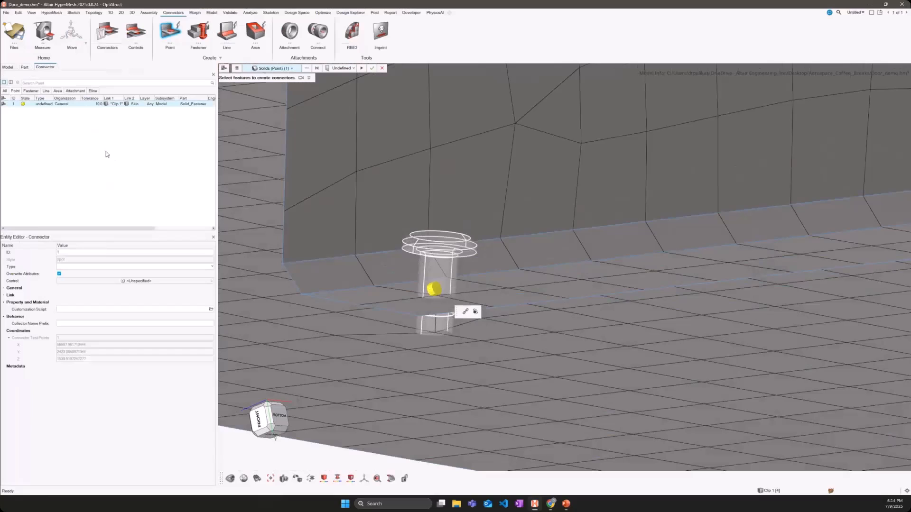
# Step: Choose connectorcontrol1 as the control for the point connector and rename that control to cfast
pyautogui.click(341, 67)
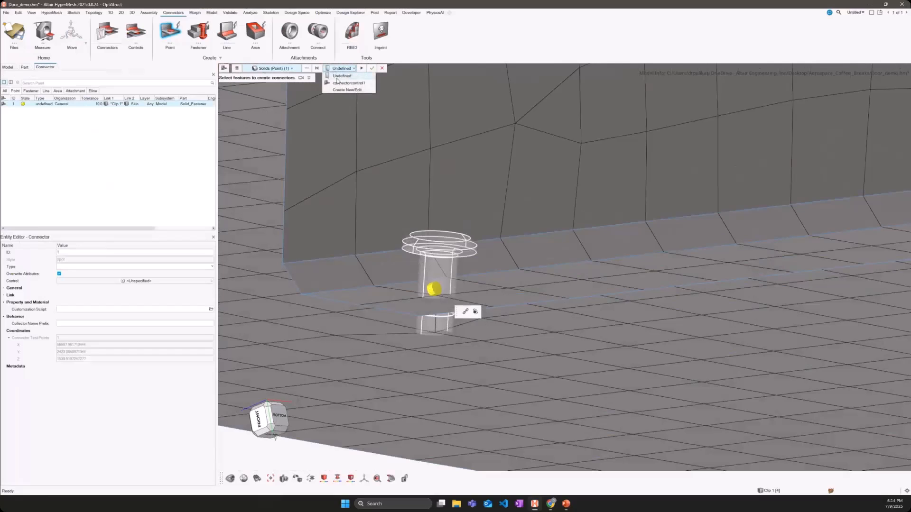
pyautogui.click(349, 83)
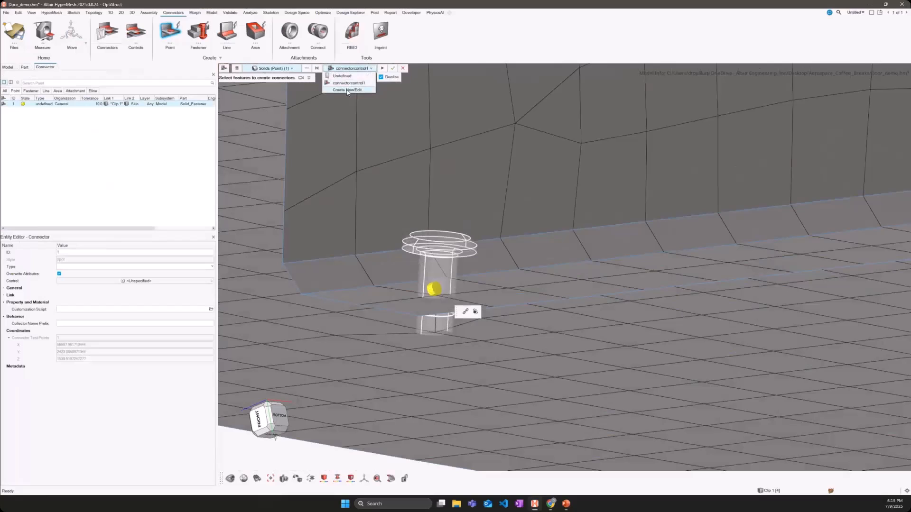
pyautogui.click(348, 90)
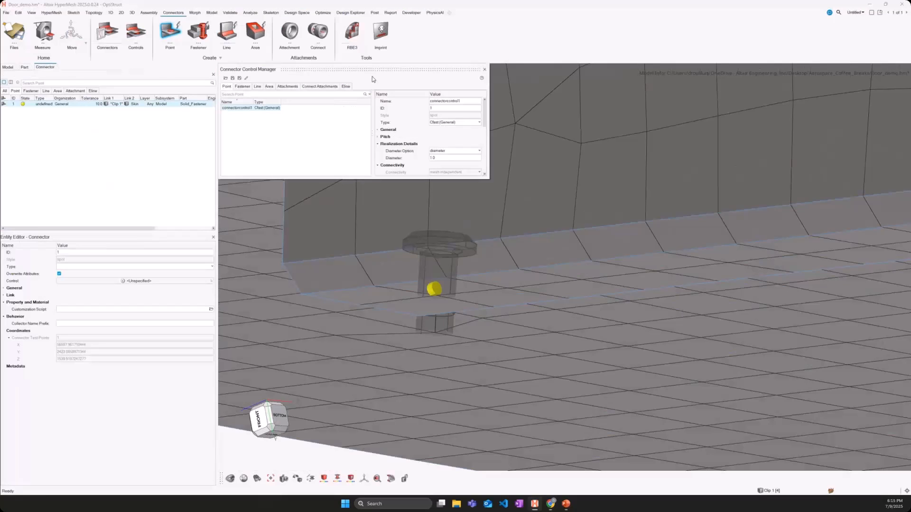
pyautogui.moveTo(375, 69); pyautogui.dragTo(492, 115)
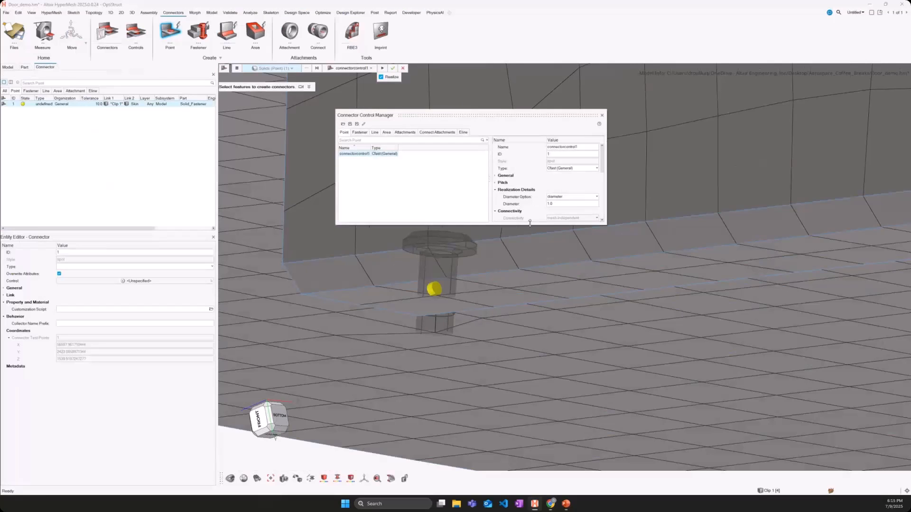
pyautogui.moveTo(531, 225); pyautogui.dragTo(531, 302)
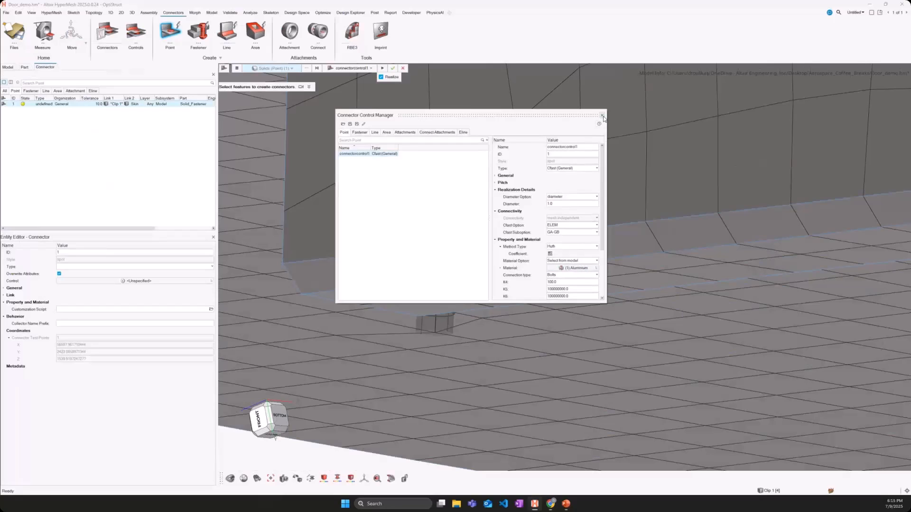
pyautogui.click(566, 146)
pyautogui.write('cfast')
pyautogui.press('Return')
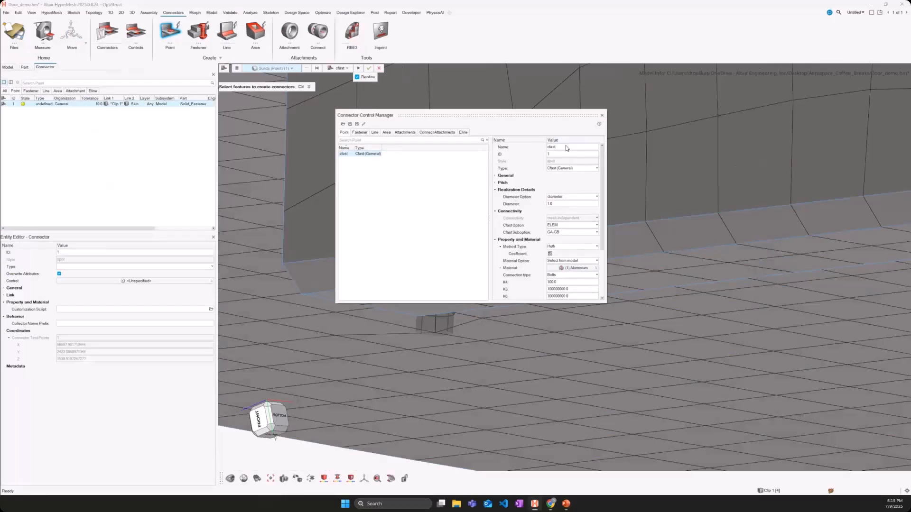
# Step: Realize the Clip 1 point connector with the cfast control and hide its solid fastener to inspect the CFAST element
pyautogui.click(601, 117)
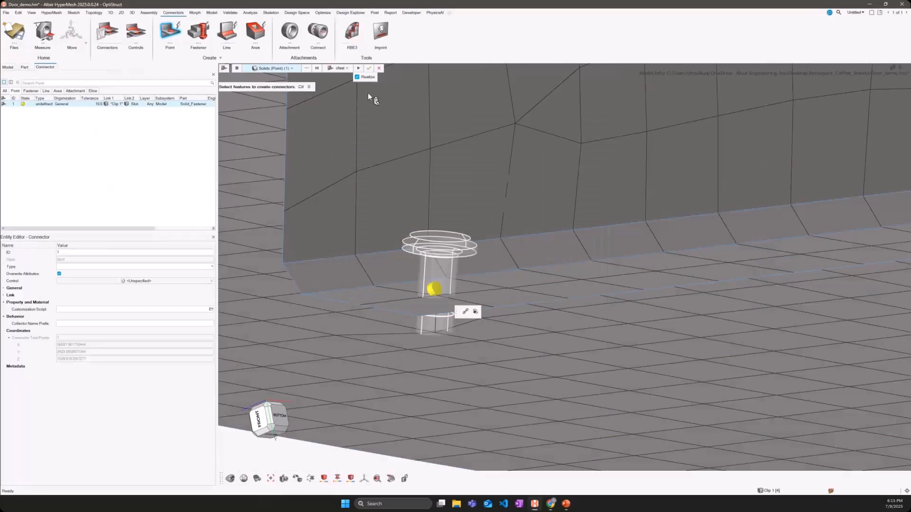
pyautogui.click(369, 68)
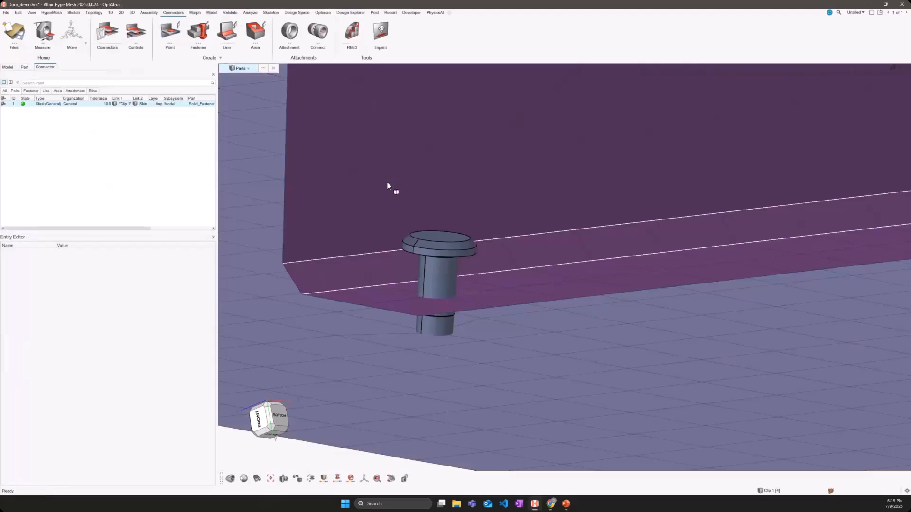
pyautogui.press('s')
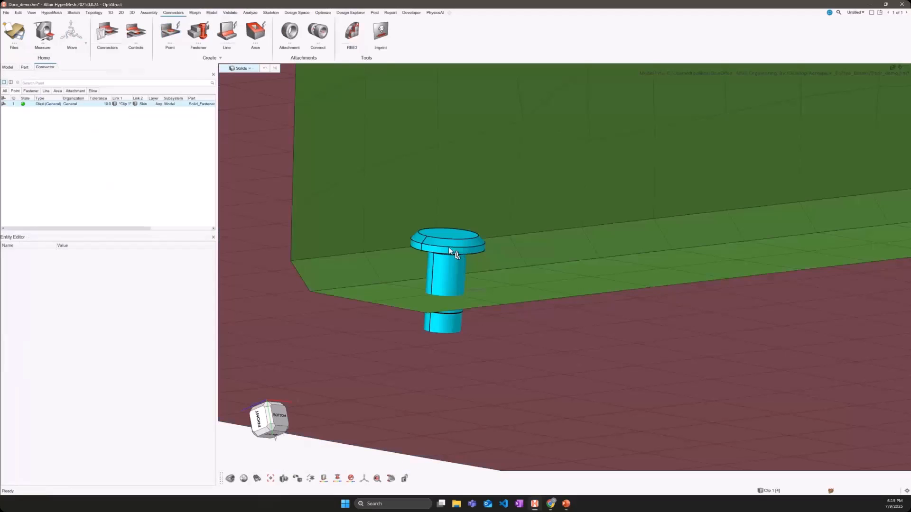
pyautogui.click(448, 247)
pyautogui.press('h')
pyautogui.scroll(5, 448, 294)
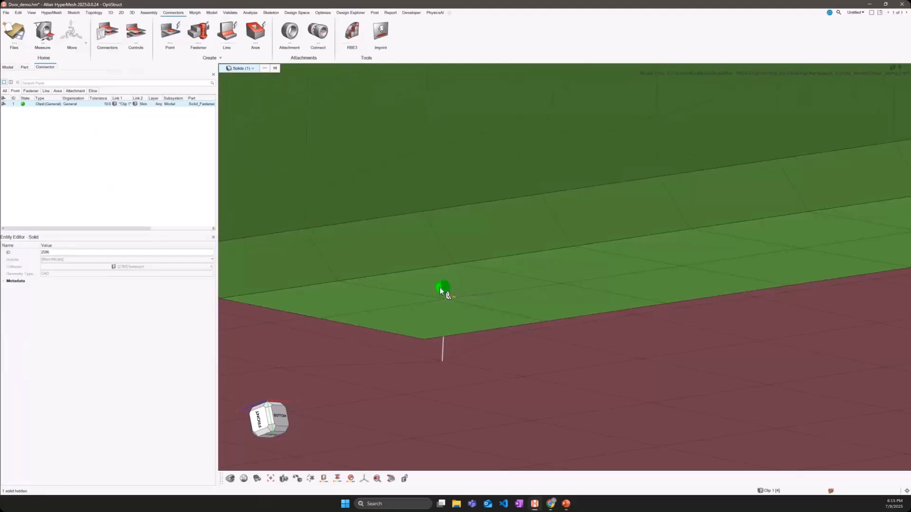
pyautogui.moveTo(443, 289); pyautogui.dragTo(451, 292, button='middle')
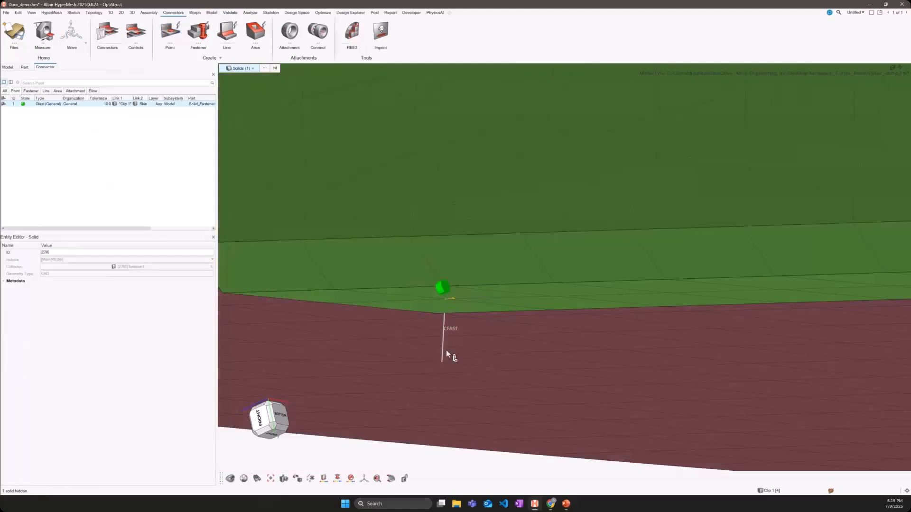
pyautogui.moveTo(445, 351); pyautogui.dragTo(425, 357, button='middle')
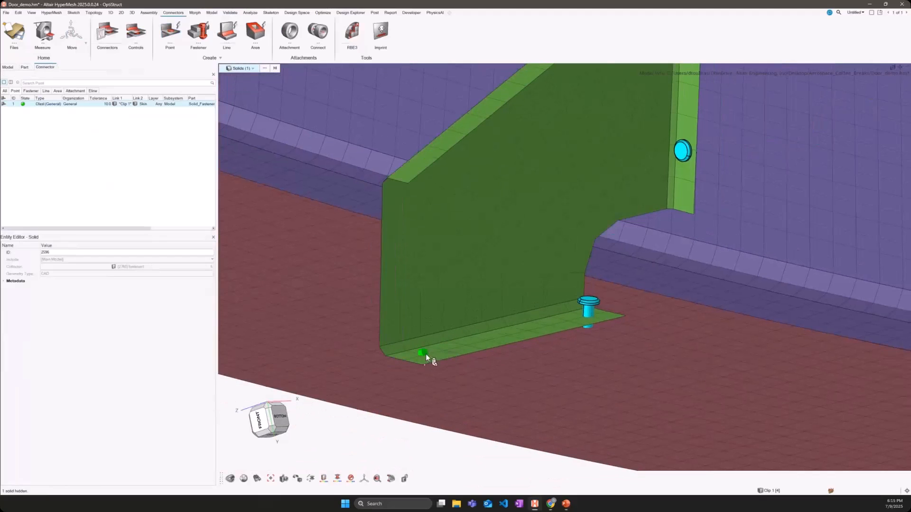
# Step: Review the selection types offered for creating point, fastener and line connectors
pyautogui.click(170, 32)
pyautogui.click(254, 67)
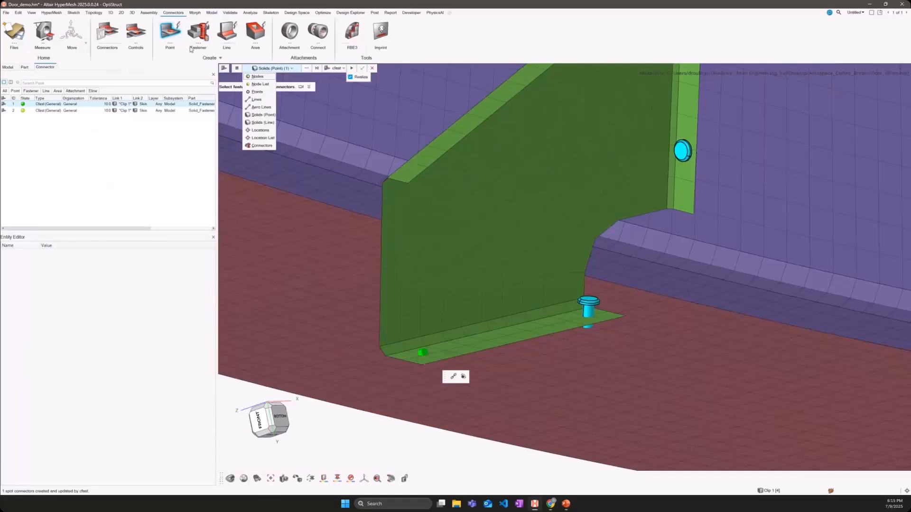
pyautogui.click(178, 37)
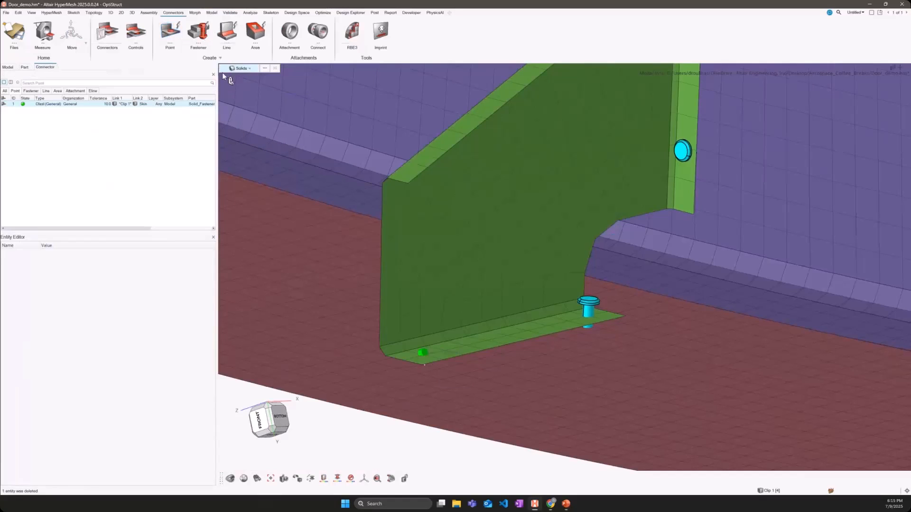
pyautogui.click(192, 37)
pyautogui.click(273, 68)
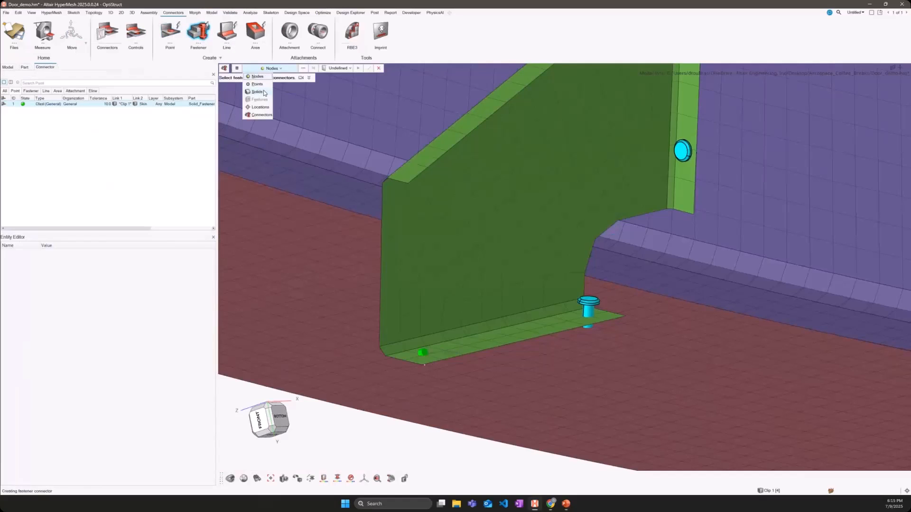
pyautogui.click(226, 34)
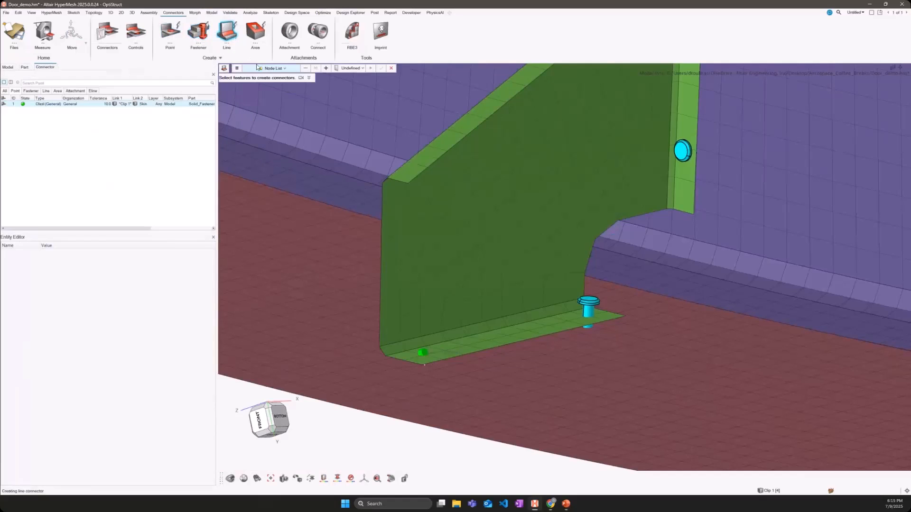
pyautogui.click(274, 68)
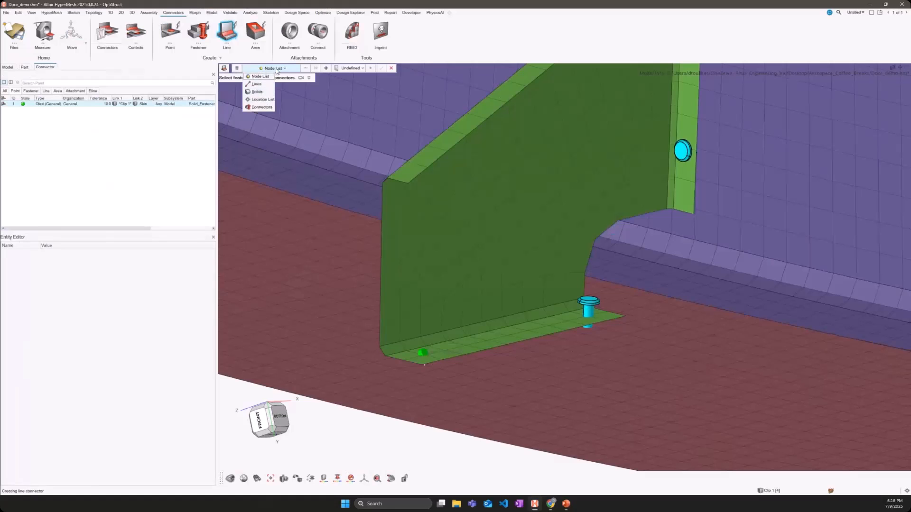
pyautogui.click(231, 36)
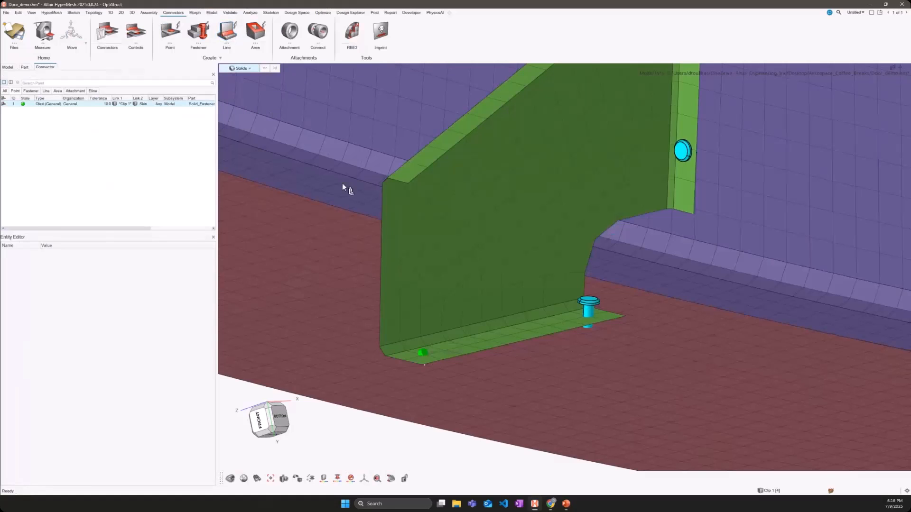
# Step: Set up point connector creation with Aero Lines as the selection type for the line fasteners on Clip 2's lower flange
pyautogui.scroll(-3, 343, 185)
pyautogui.moveTo(370, 224); pyautogui.dragTo(335, 205, button='right')
pyautogui.moveTo(335, 206); pyautogui.dragTo(343, 214, button='middle')
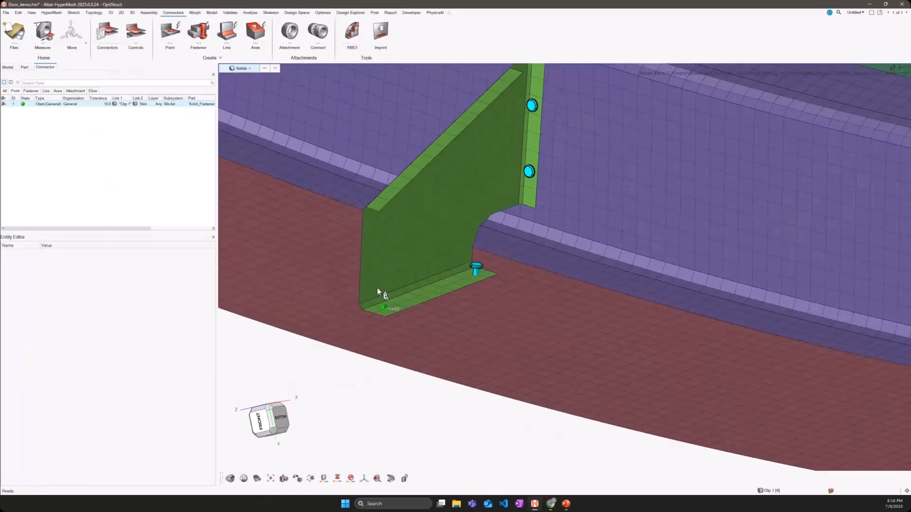
pyautogui.moveTo(377, 288); pyautogui.dragTo(365, 260, button='right')
pyautogui.scroll(-3, 367, 257)
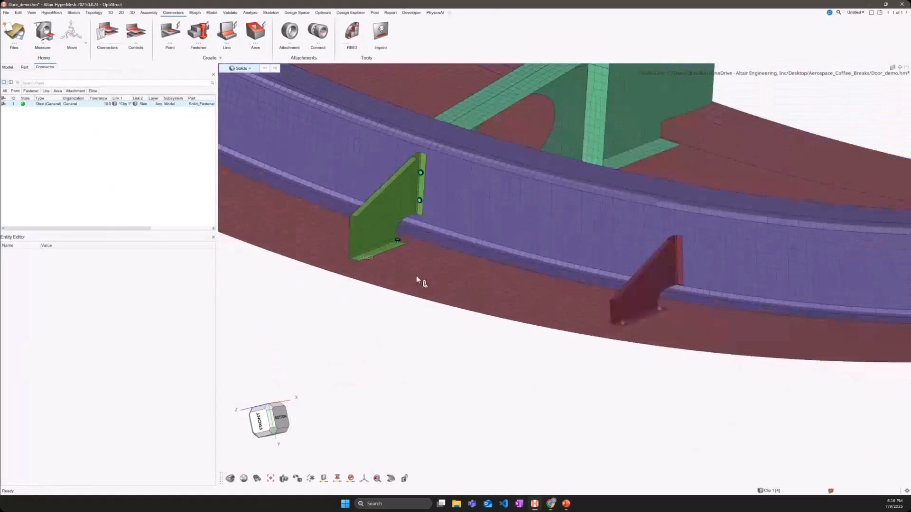
pyautogui.moveTo(649, 342); pyautogui.dragTo(546, 314, button='right')
pyautogui.scroll(5, 531, 301)
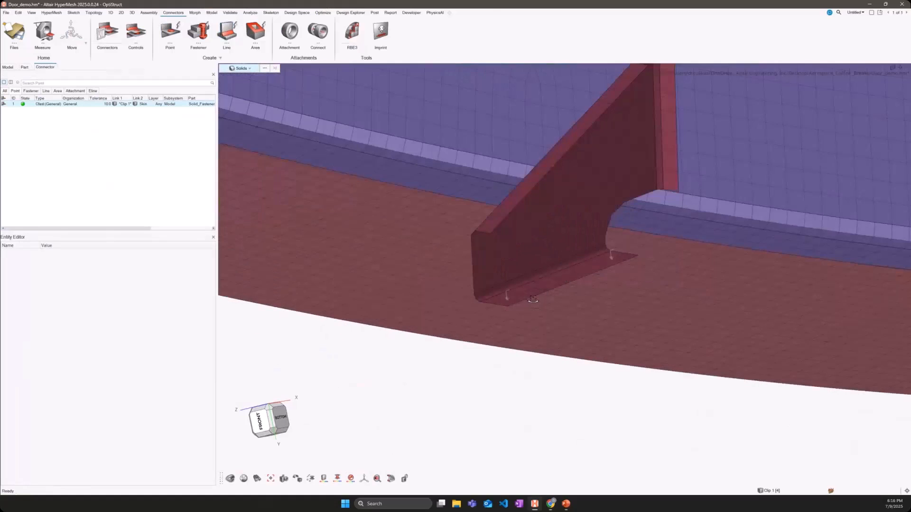
pyautogui.scroll(3, 517, 306)
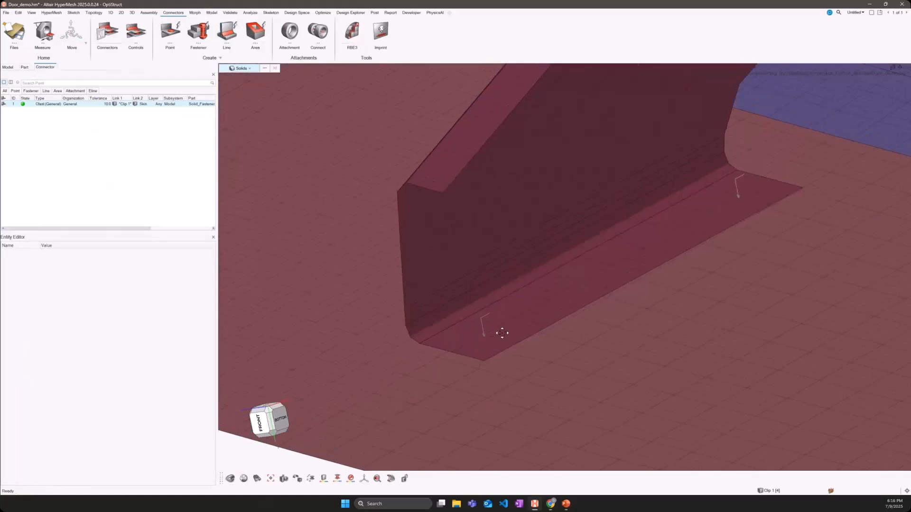
pyautogui.click(171, 33)
pyautogui.click(276, 69)
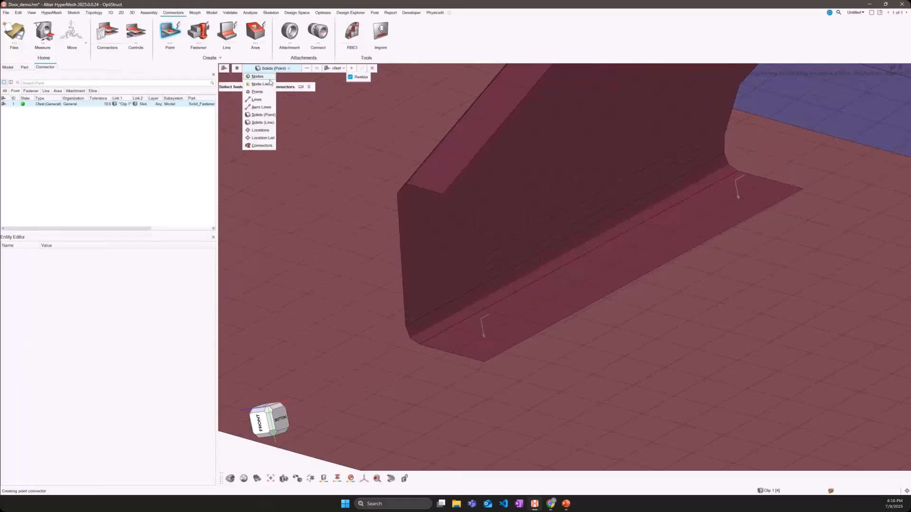
pyautogui.click(494, 308)
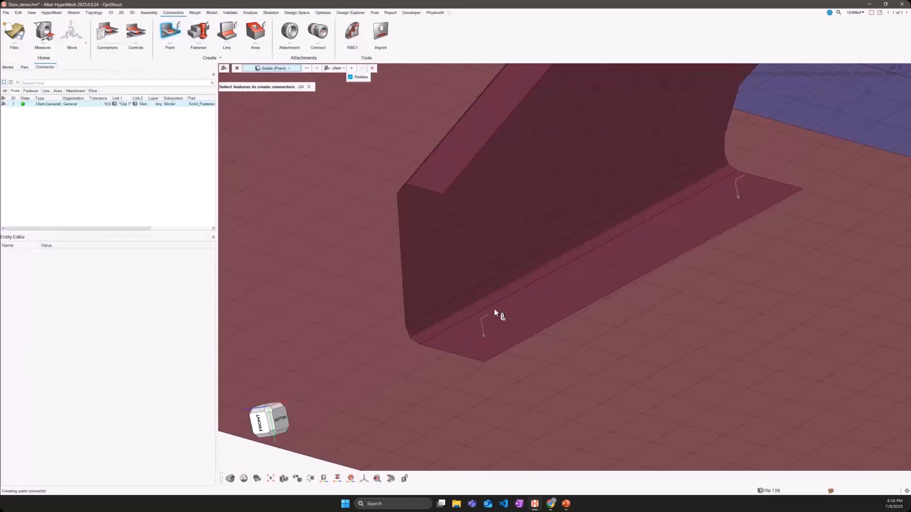
pyautogui.scroll(2, 494, 310)
pyautogui.moveTo(483, 322); pyautogui.dragTo(492, 307, button='right')
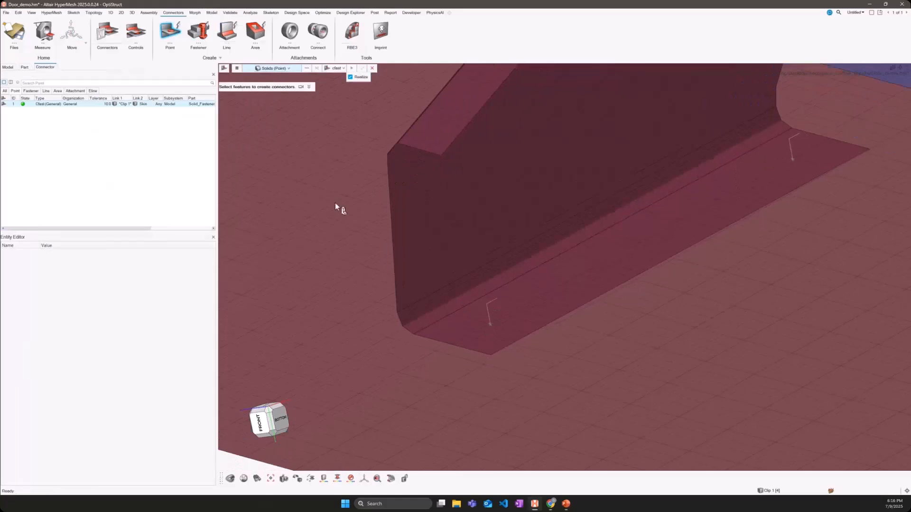
pyautogui.click(274, 68)
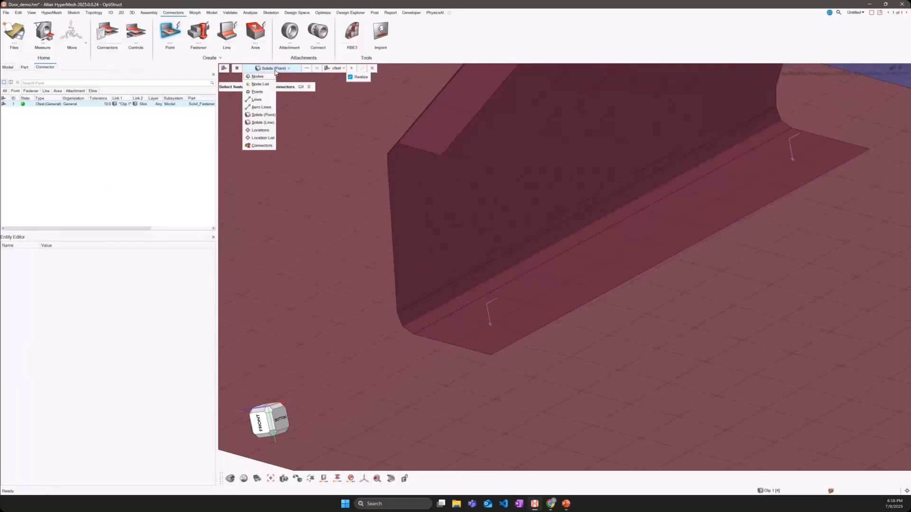
pyautogui.click(258, 108)
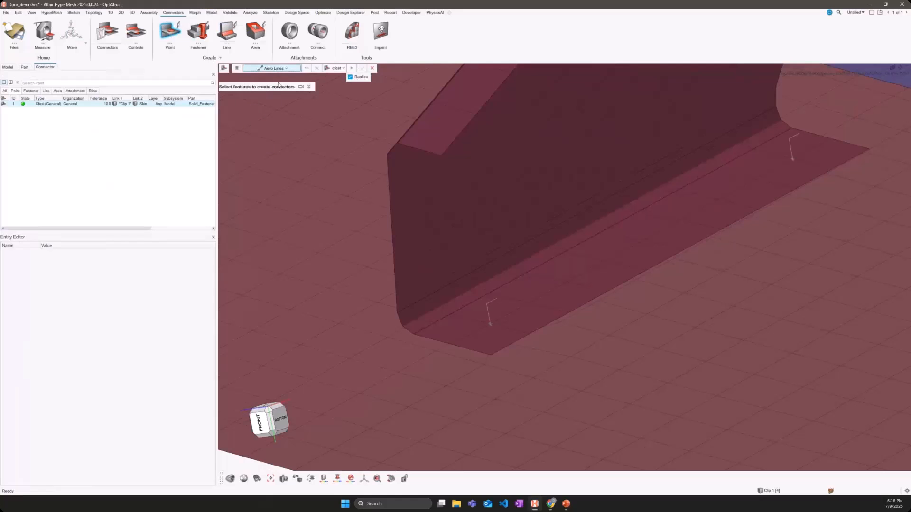
# Step: Create a point connector from the two aero lines at the outer end of Clip 2's lower flange
pyautogui.moveTo(503, 345); pyautogui.dragTo(510, 339, button='middle')
pyautogui.scroll(3, 482, 281)
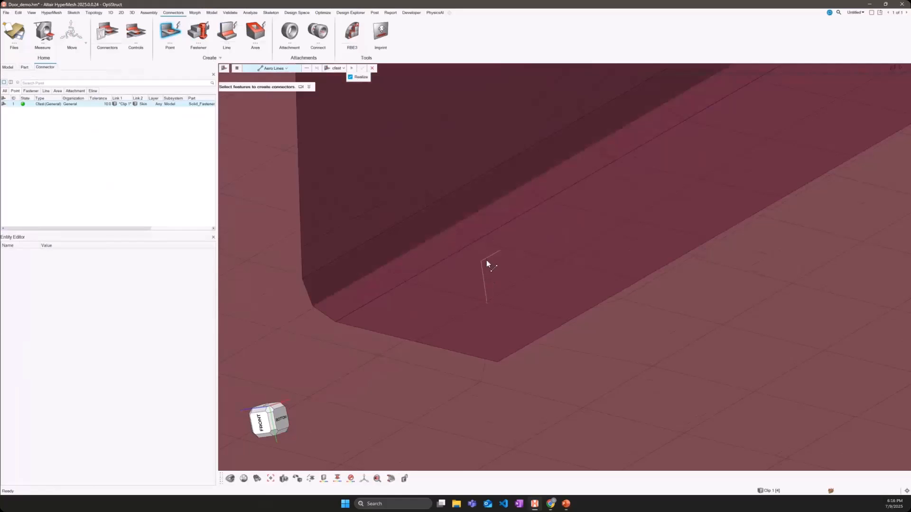
pyautogui.scroll(1, 493, 277)
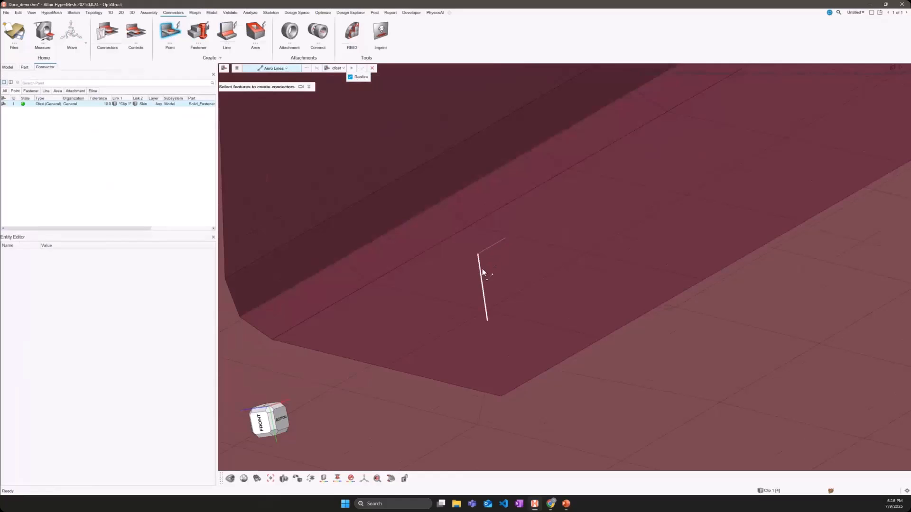
pyautogui.moveTo(465, 244); pyautogui.dragTo(515, 299)
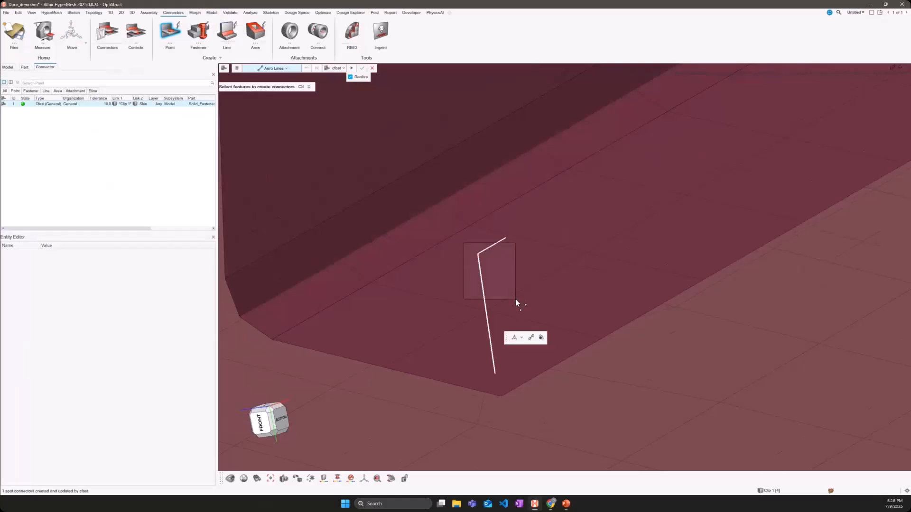
pyautogui.moveTo(485, 314); pyautogui.dragTo(485, 309, button='middle')
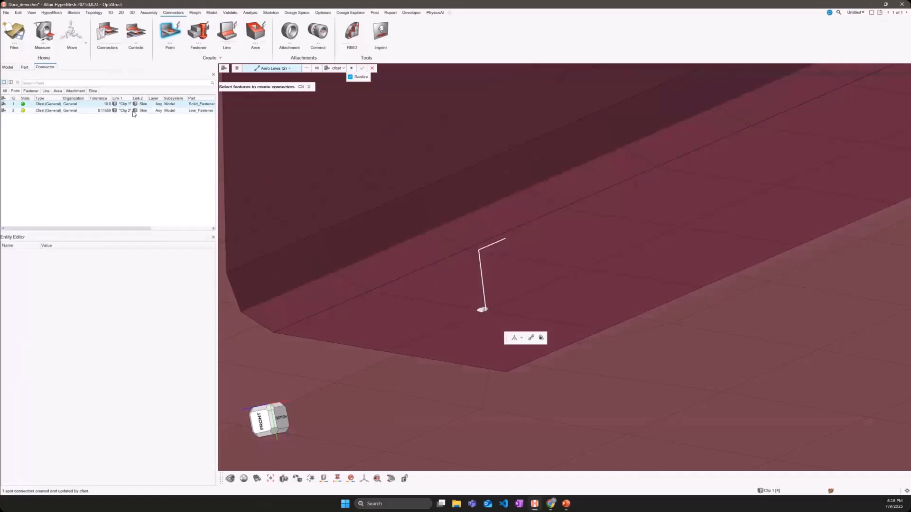
# Step: Check the diameter of the new Clip 2 connector and realize it with the cfast control
pyautogui.click(23, 110)
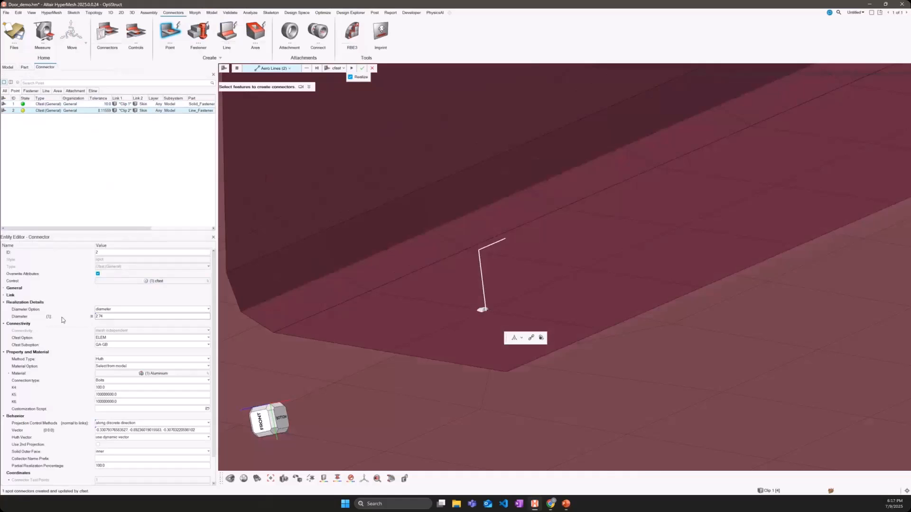
pyautogui.click(113, 318)
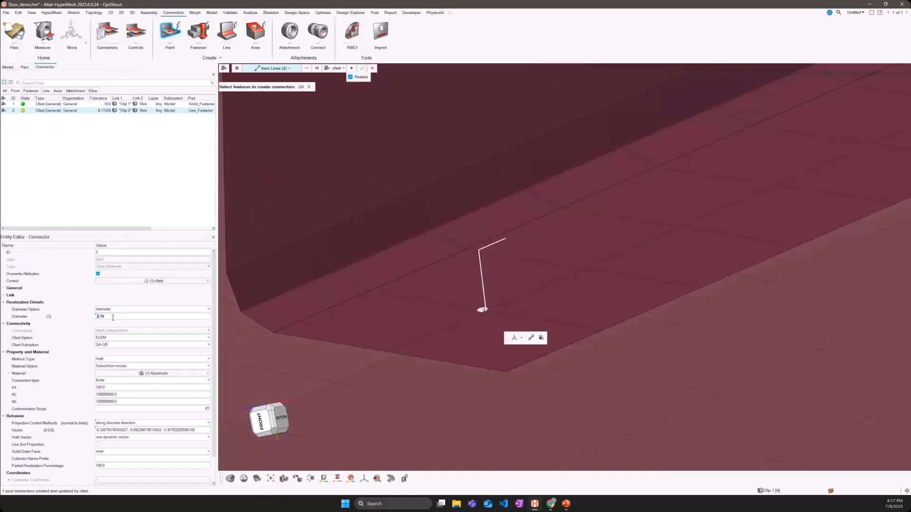
pyautogui.click(352, 69)
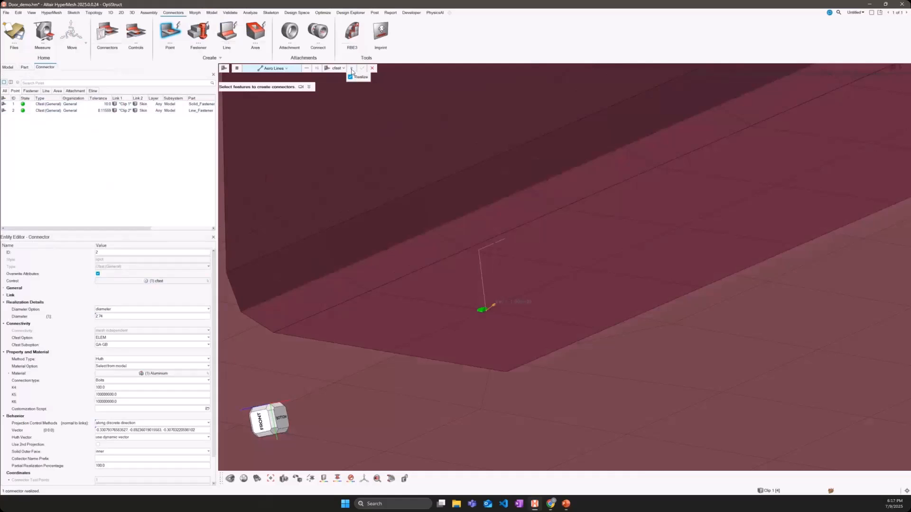
pyautogui.click(372, 68)
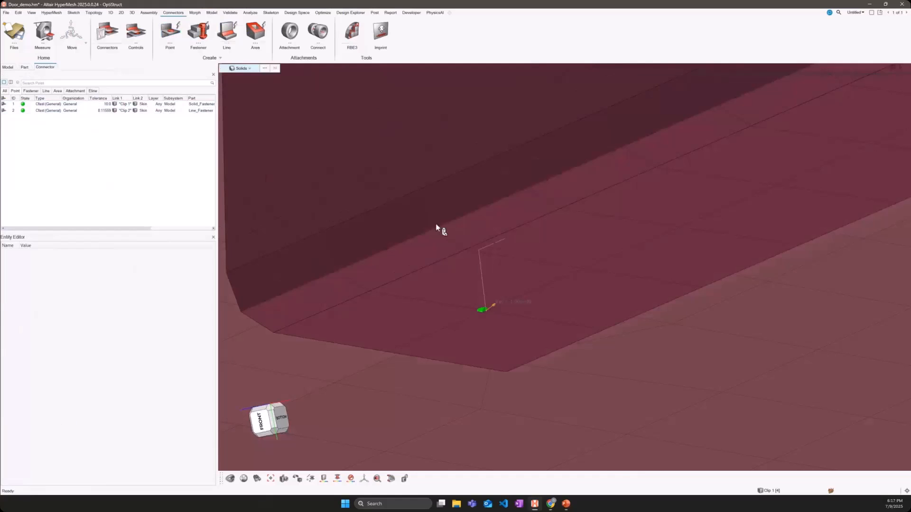
# Step: Isolate the short fastener line on Clip 2, measure its length and compare it with the connector's diameter
pyautogui.press('l')
pyautogui.click(498, 246)
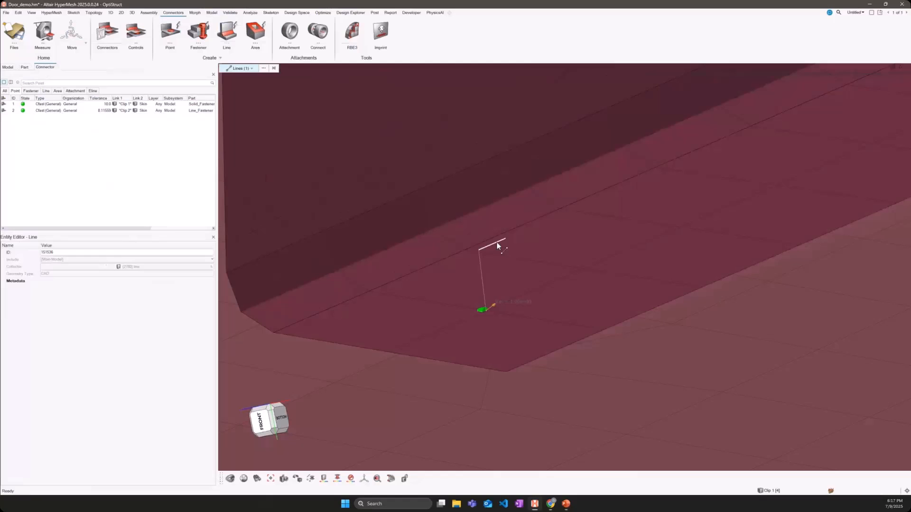
pyautogui.press('i')
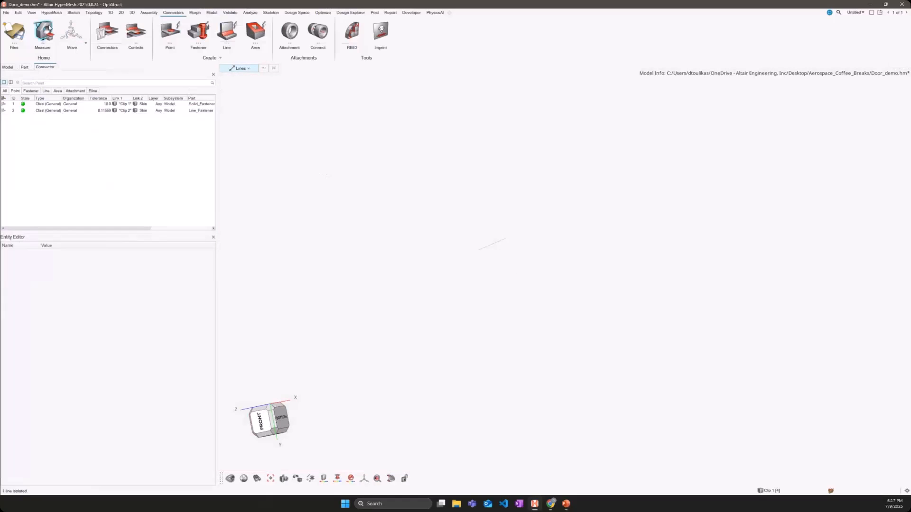
pyautogui.click(49, 27)
pyautogui.click(479, 249)
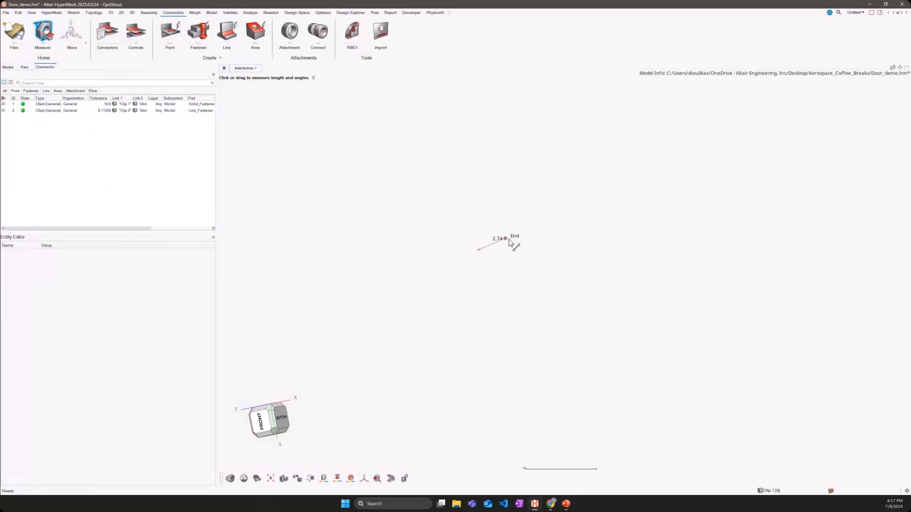
pyautogui.click(506, 239)
pyautogui.scroll(3, 506, 240)
pyautogui.click(52, 111)
pyautogui.click(114, 317)
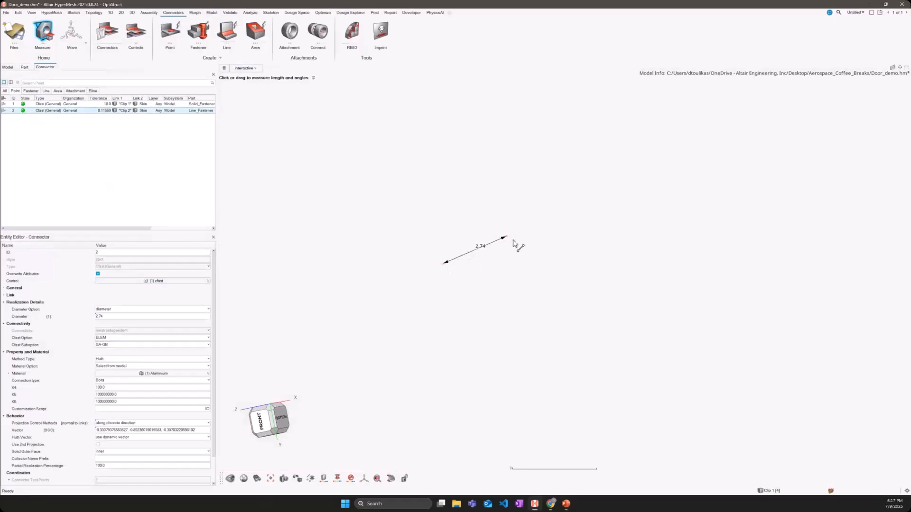
# Step: Finish measuring and show all hidden model entities around the isolated fastener line again
pyautogui.click(39, 42)
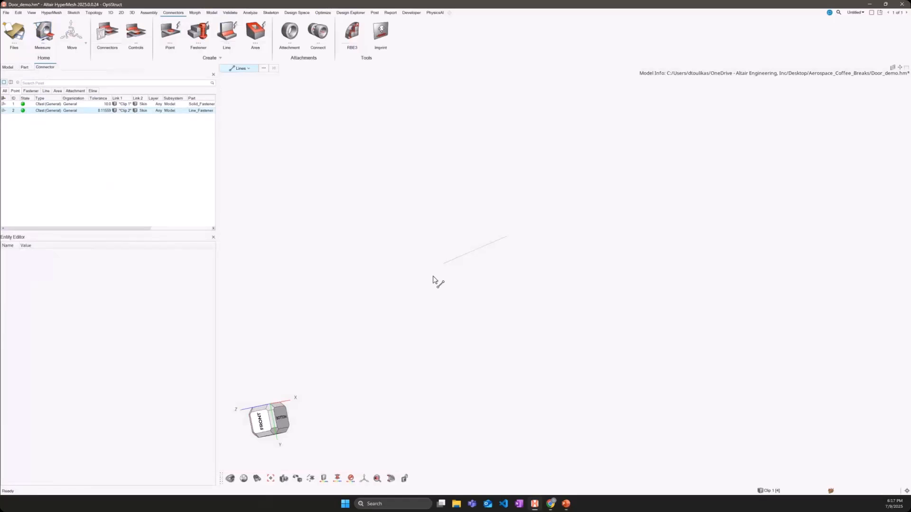
pyautogui.press('e')
pyautogui.press('a')
pyautogui.press('Escape')
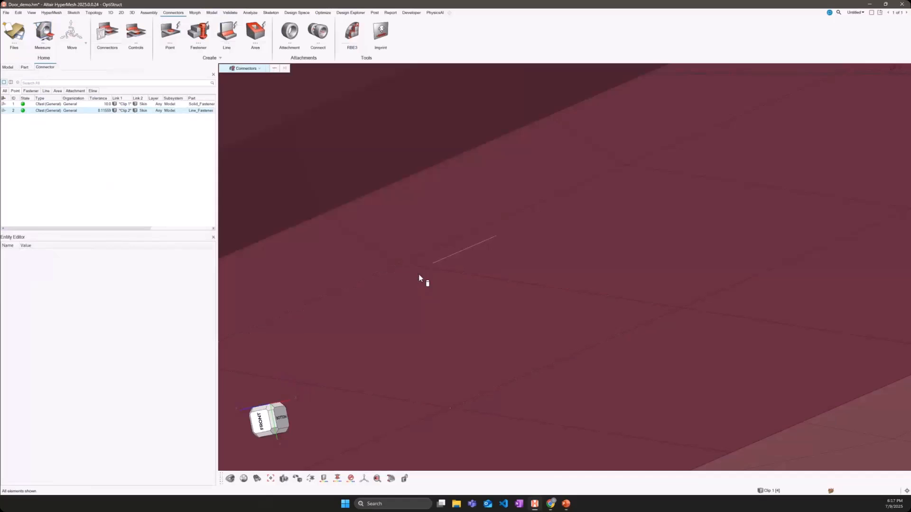
# Step: Restore the display of all elements, connectors, lines and solids around Clip 2's lower flange, and hide the solids
pyautogui.press('a')
pyautogui.moveTo(420, 275); pyautogui.dragTo(436, 298, button='right')
pyautogui.scroll(-2, 441, 296)
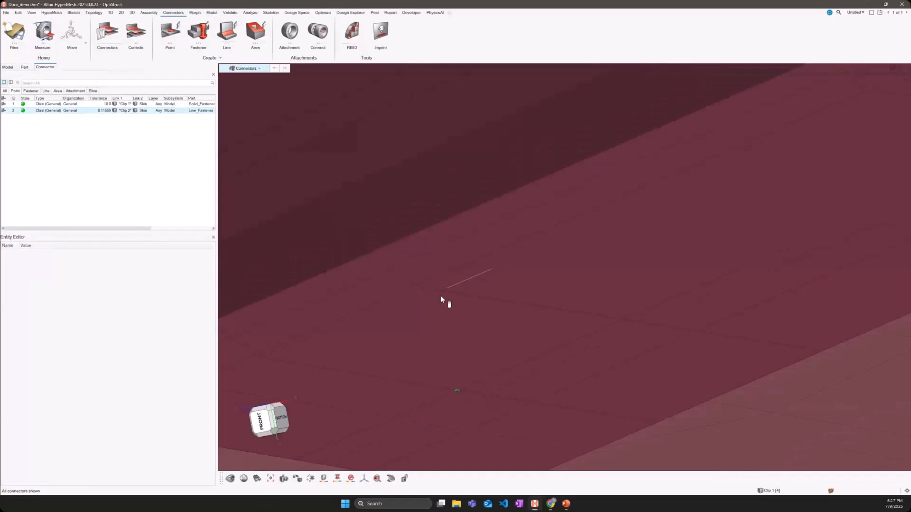
pyautogui.press('l')
pyautogui.scroll(-3, 442, 296)
pyautogui.moveTo(442, 295); pyautogui.dragTo(440, 319, button='right')
pyautogui.press('a')
pyautogui.scroll(-3, 469, 301)
pyautogui.press('s')
pyautogui.press('s')
pyautogui.press('s')
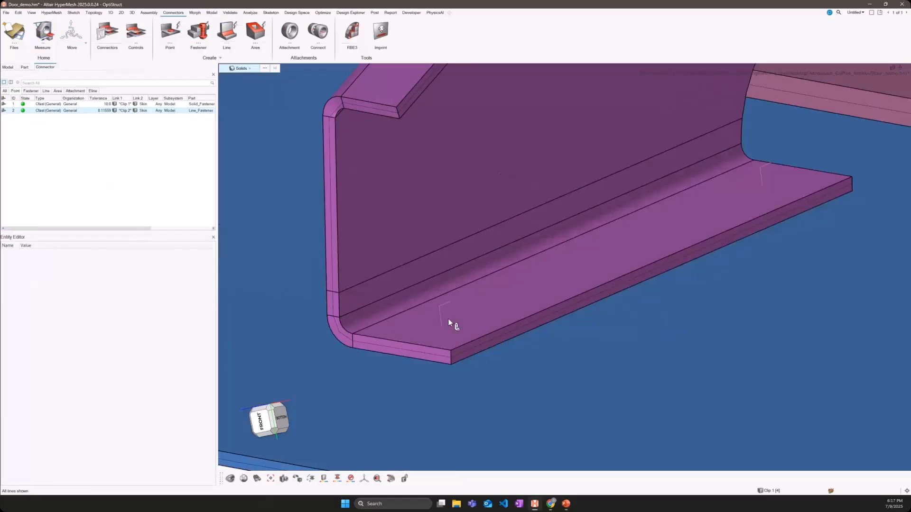
pyautogui.press('h')
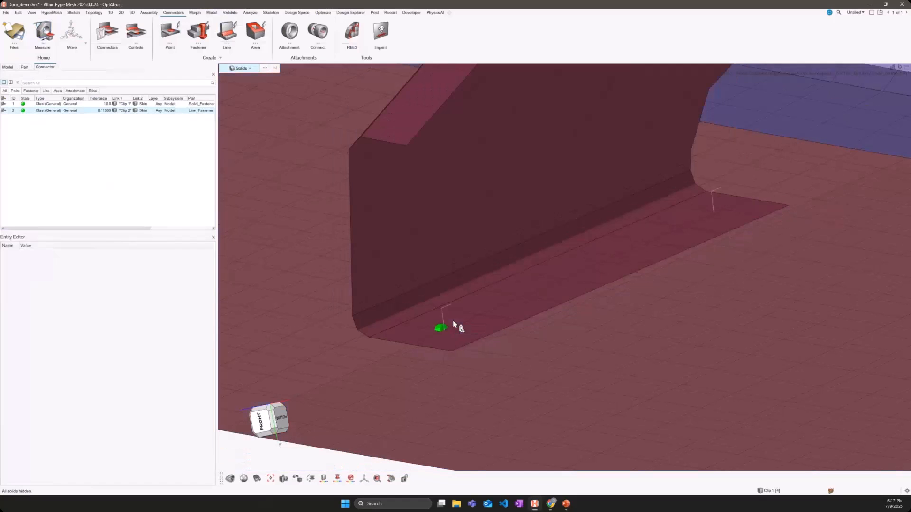
# Step: Inspect the realized CFAST connectors on the lower flanges of both clips against the skin mesh
pyautogui.moveTo(460, 323); pyautogui.dragTo(454, 322, button='middle')
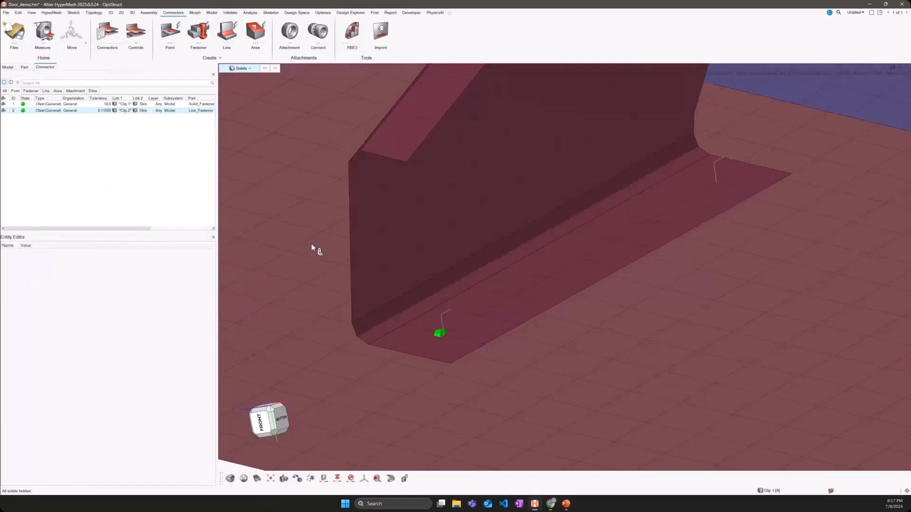
pyautogui.scroll(-3, 428, 314)
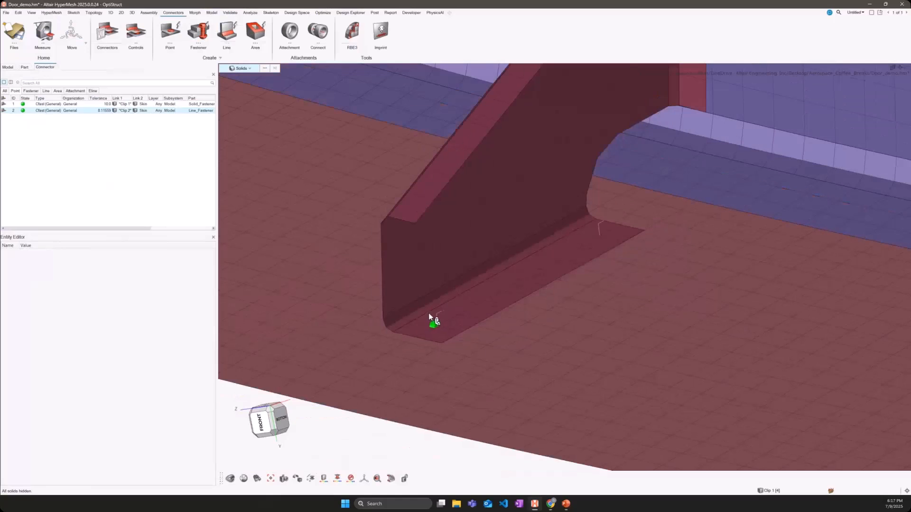
pyautogui.moveTo(349, 227); pyautogui.dragTo(612, 364, button='right')
pyautogui.scroll(-2, 506, 301)
pyautogui.scroll(-3, 511, 311)
pyautogui.scroll(-3, 601, 351)
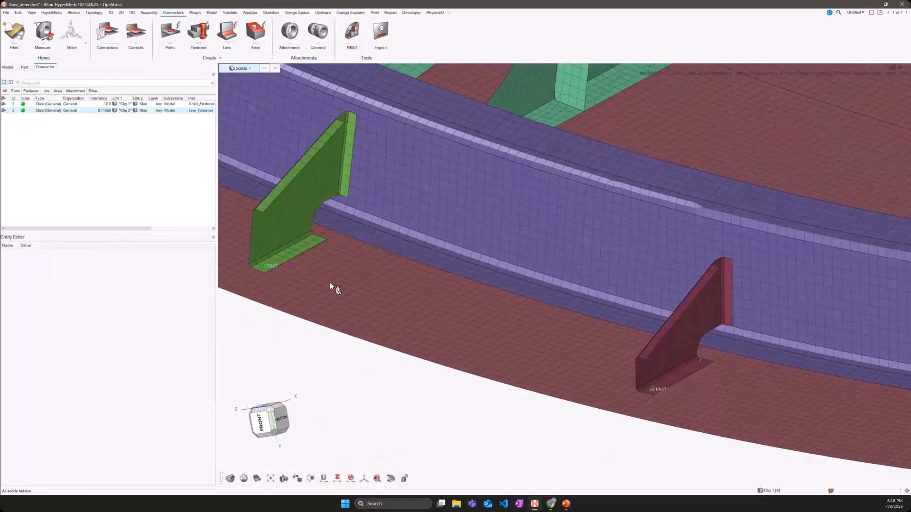
pyautogui.click(167, 32)
pyautogui.click(268, 68)
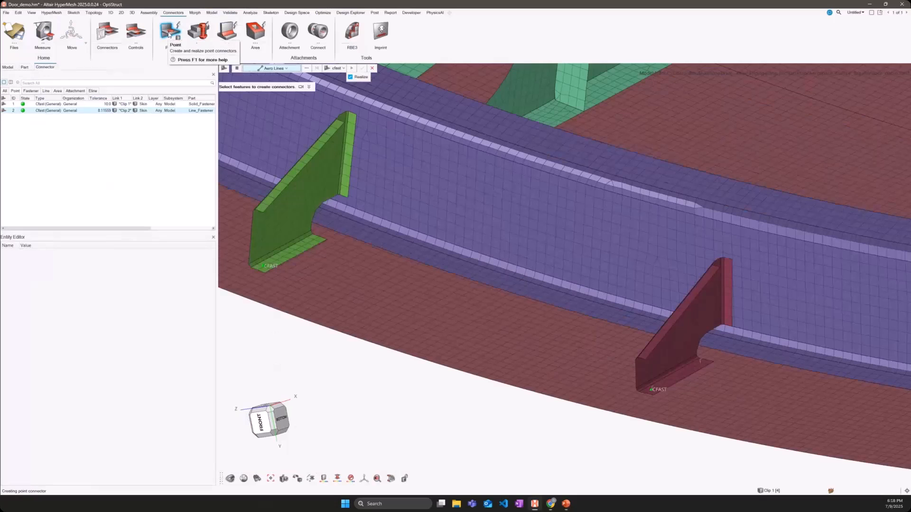
pyautogui.click(170, 34)
pyautogui.rightClick(213, 146)
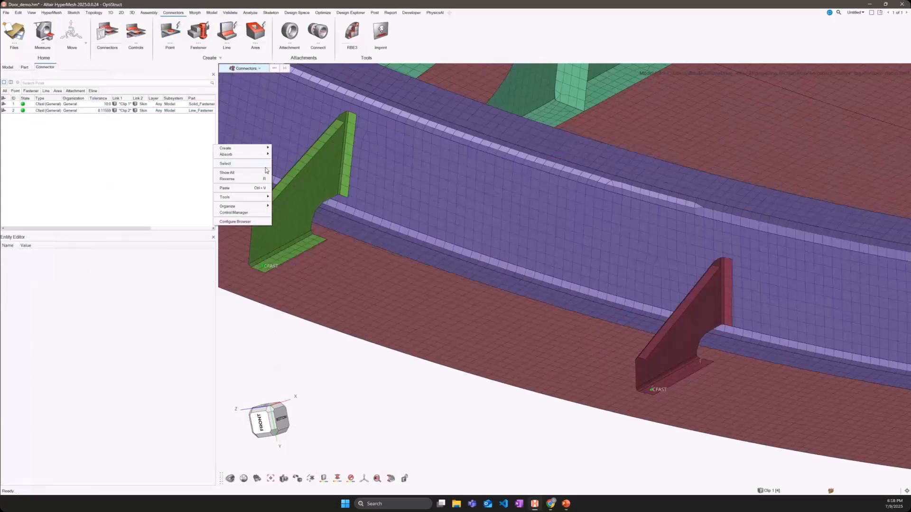
pyautogui.moveTo(340, 316); pyautogui.dragTo(383, 297, button='right')
pyautogui.moveTo(395, 256); pyautogui.dragTo(388, 267, button='middle')
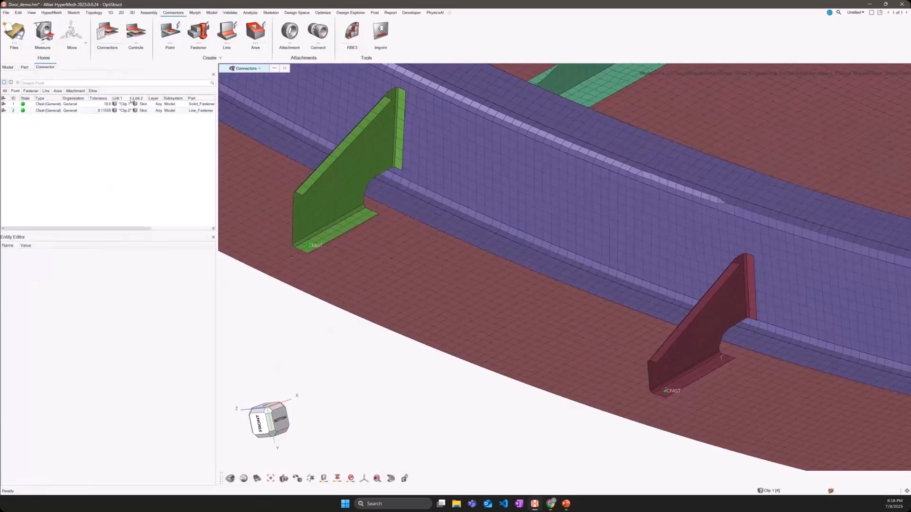
pyautogui.moveTo(372, 203); pyautogui.dragTo(400, 244, button='right')
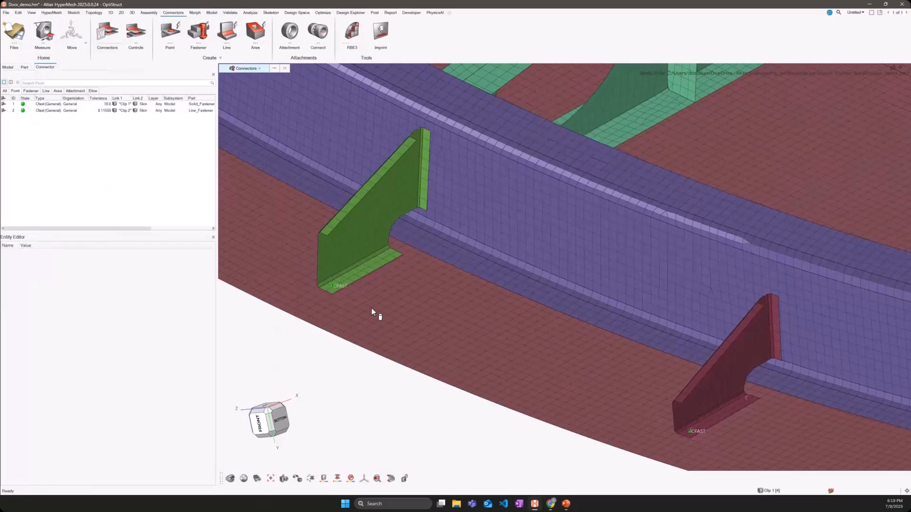
# Step: Check the Connector Realizations group in the part structure and show all parts around the solid fasteners on Clip 1
pyautogui.click(24, 69)
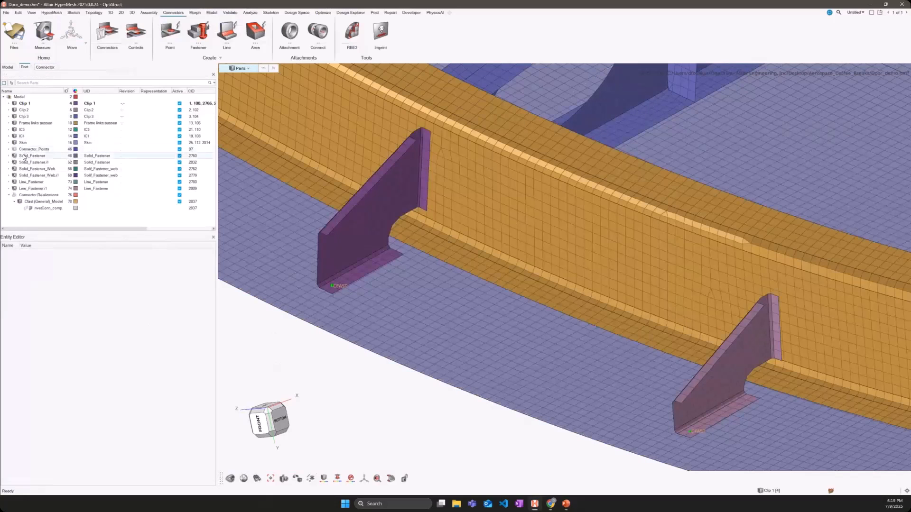
pyautogui.click(9, 195)
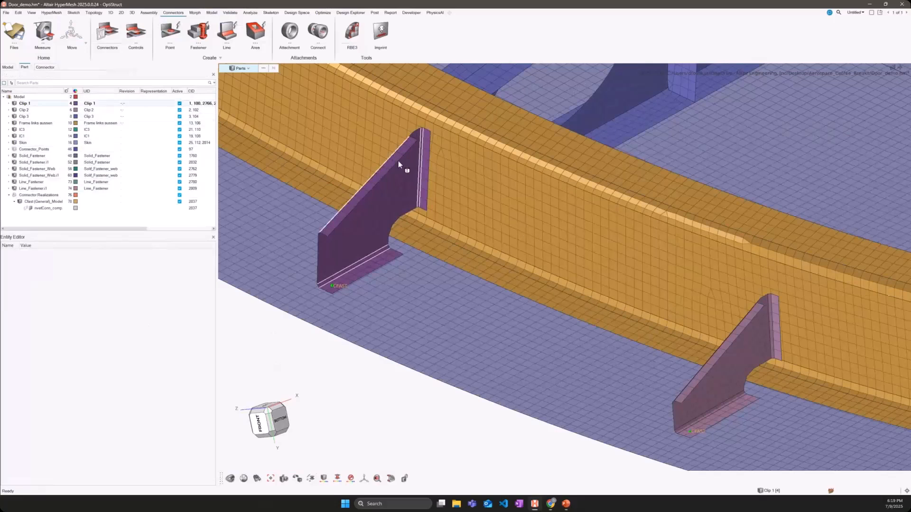
pyautogui.moveTo(340, 267); pyautogui.dragTo(354, 256, button='right')
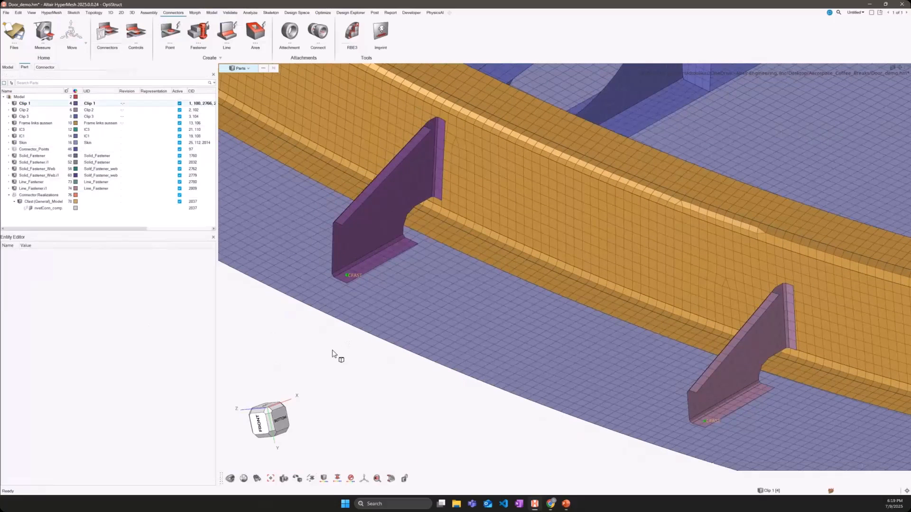
pyautogui.press('a')
pyautogui.scroll(5, 337, 330)
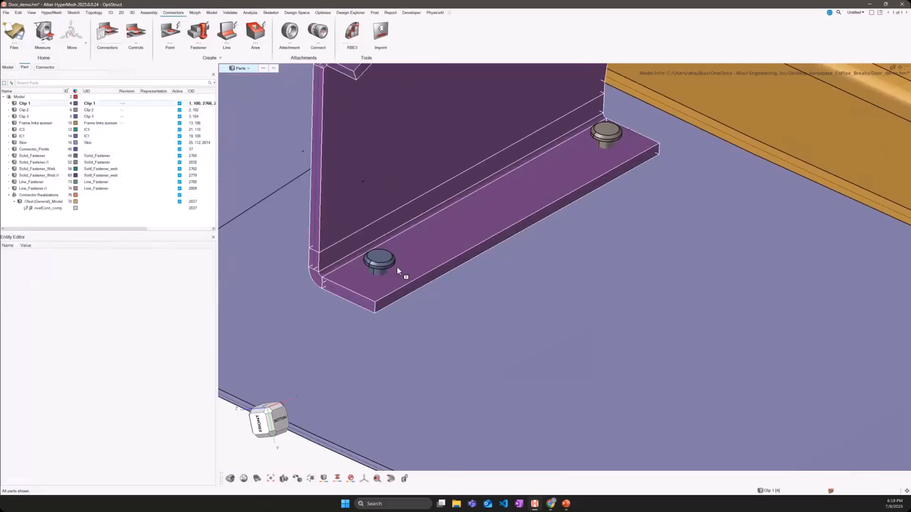
# Step: Delete both existing Cfast (General) point connectors from the connector list
pyautogui.click(47, 67)
pyautogui.moveTo(34, 110); pyautogui.dragTo(30, 103)
pyautogui.rightClick(29, 102)
pyautogui.click(34, 128)
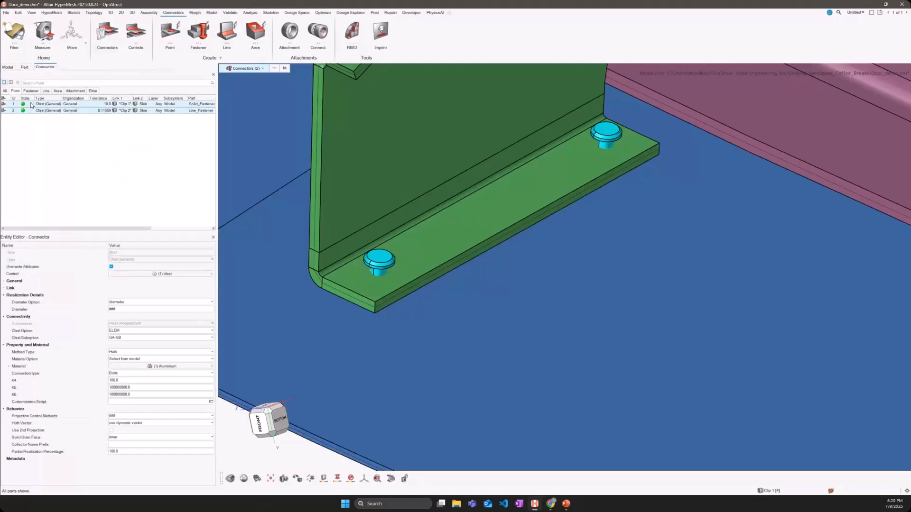
pyautogui.rightClick(31, 103)
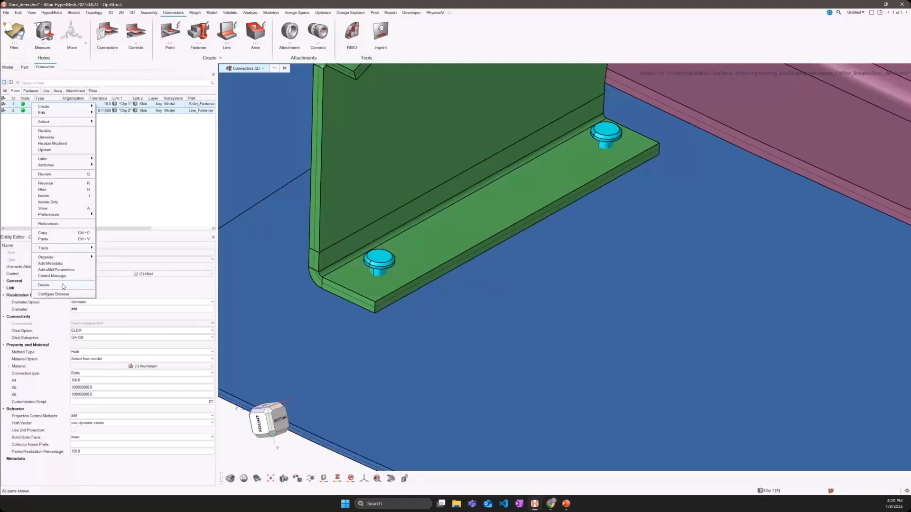
pyautogui.moveTo(64, 285)
pyautogui.click(109, 286)
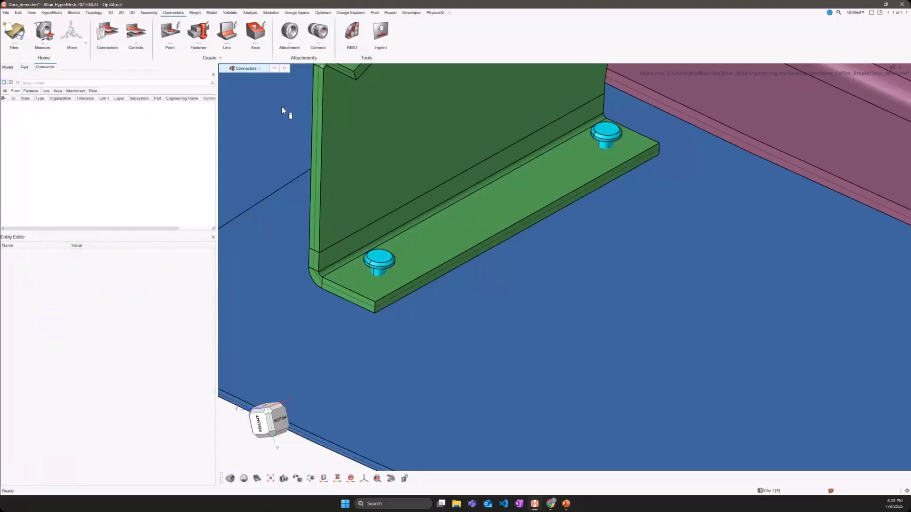
# Step: Set point connector creation to use Solids (Point) and review the link detection options, including Organize to source part
pyautogui.click(170, 32)
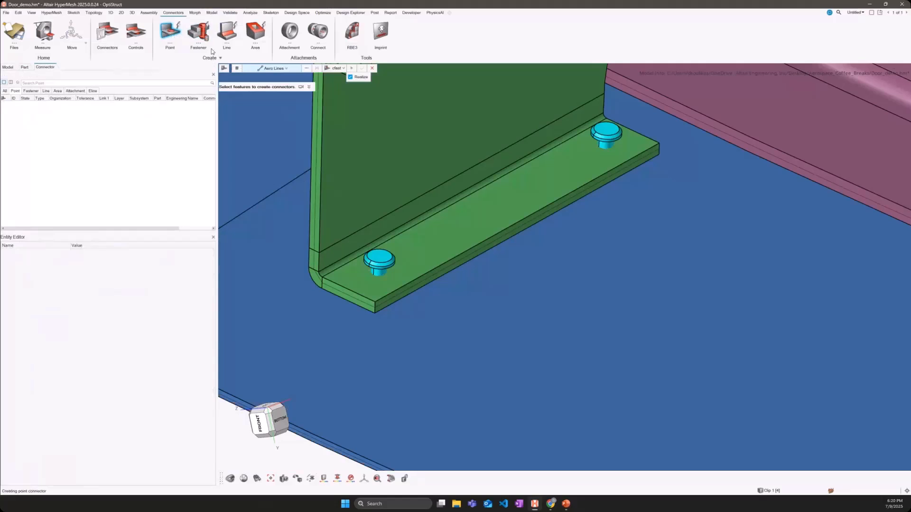
pyautogui.click(272, 69)
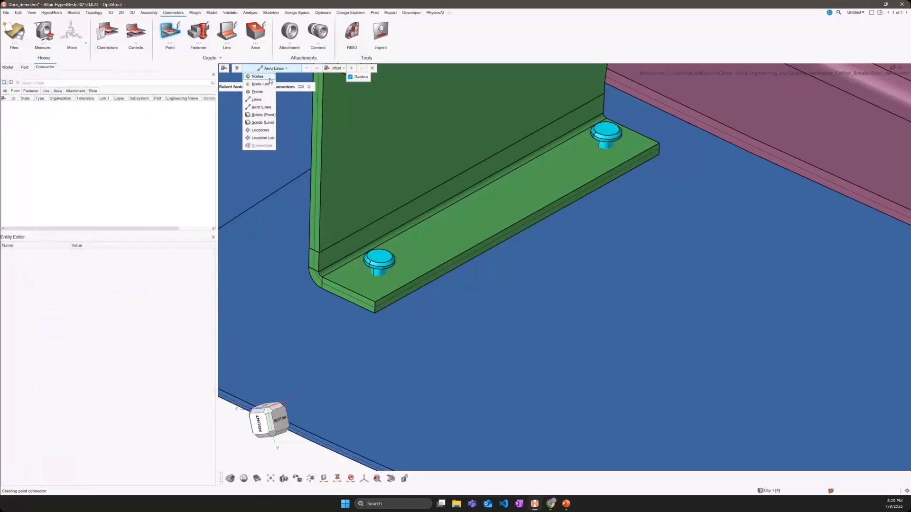
pyautogui.click(262, 115)
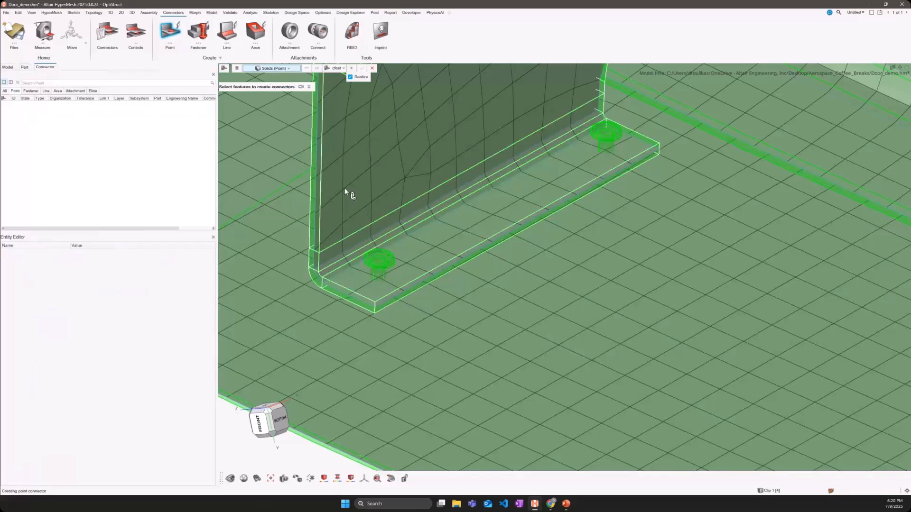
pyautogui.click(236, 68)
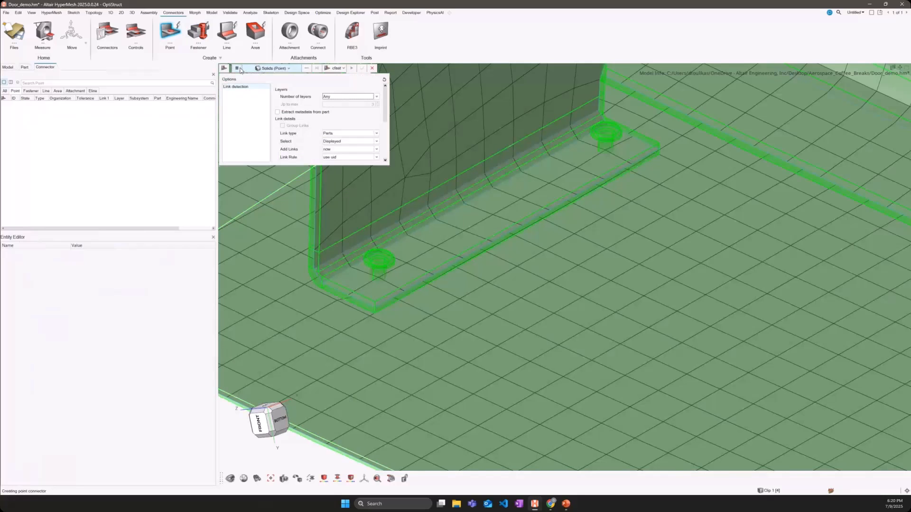
pyautogui.scroll(-1, 387, 110)
pyautogui.moveTo(386, 109); pyautogui.dragTo(388, 133)
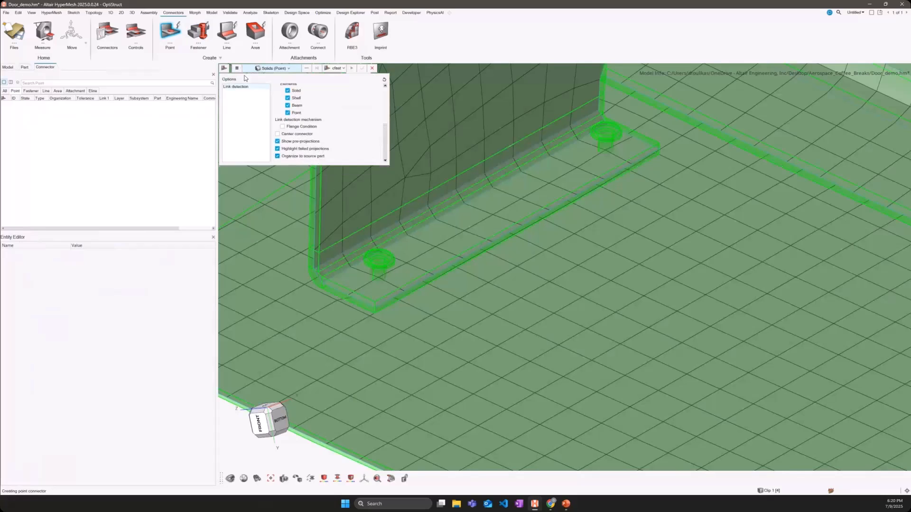
pyautogui.click(237, 68)
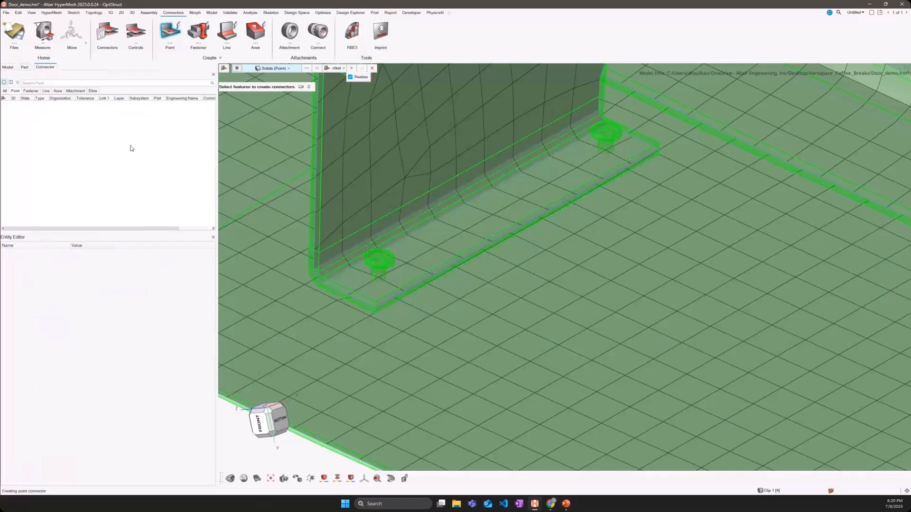
# Step: Leave connector creation and select the Solid_Fastener part to locate its fastener on Clip 1's lower flange
pyautogui.click(25, 67)
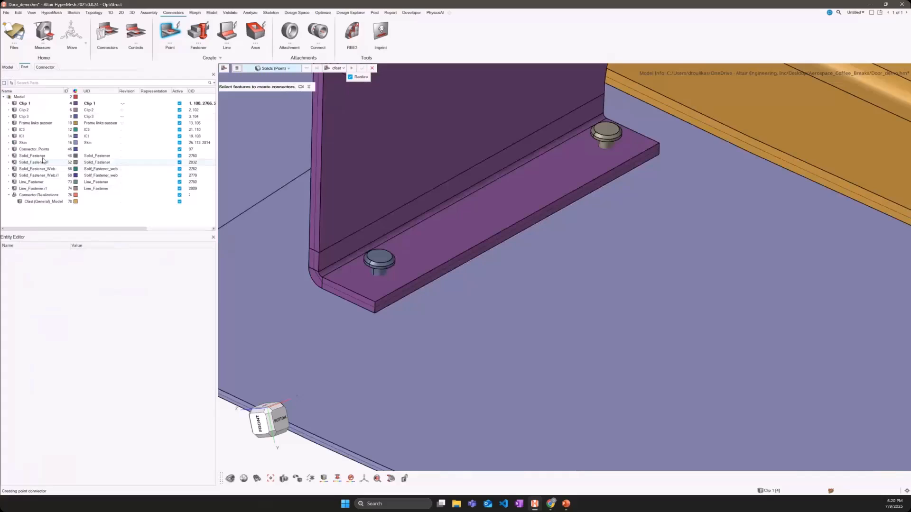
pyautogui.scroll(4, 375, 268)
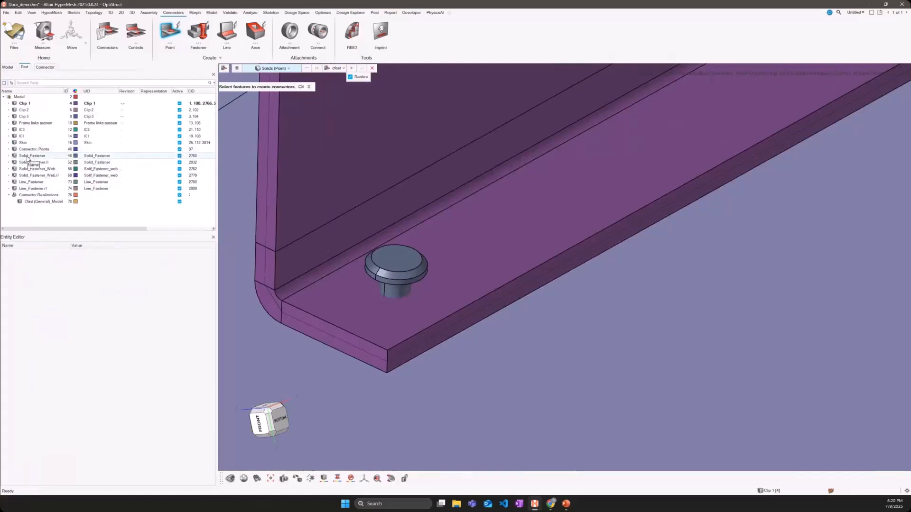
pyautogui.press('Escape')
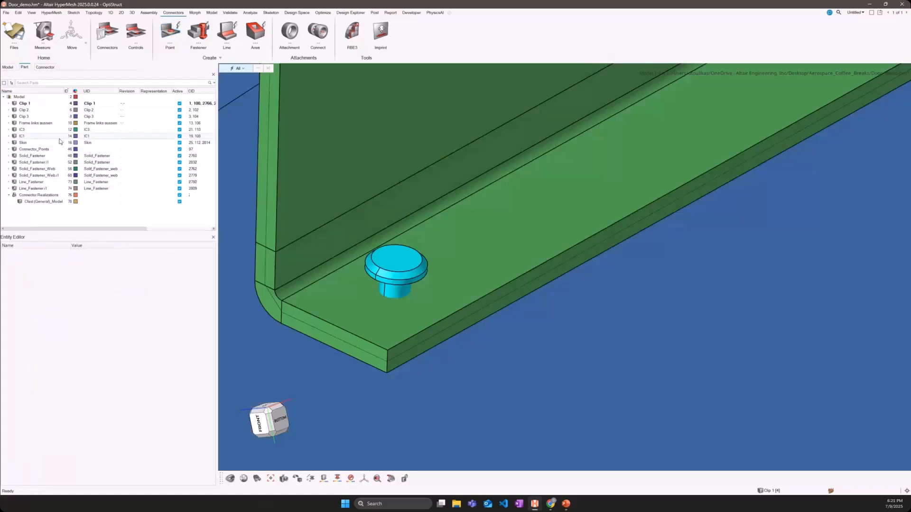
pyautogui.click(93, 156)
pyautogui.scroll(-3, 390, 272)
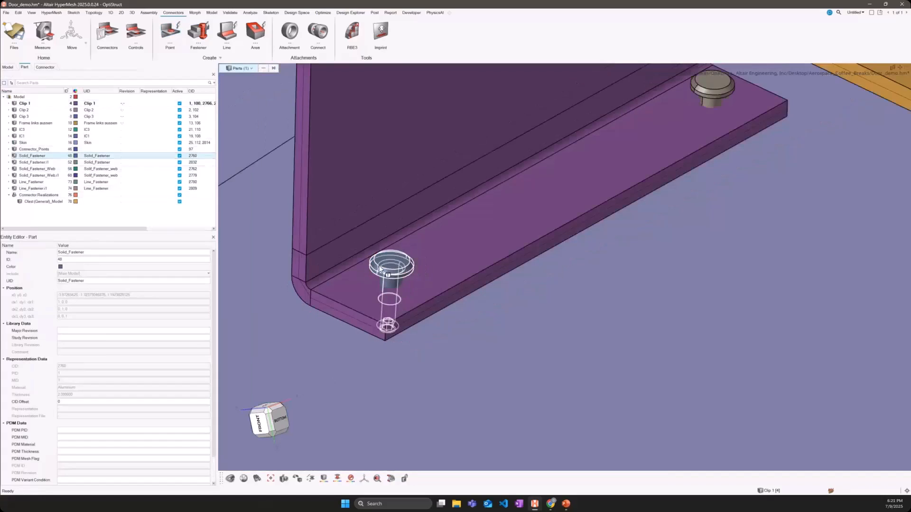
pyautogui.moveTo(398, 280); pyautogui.dragTo(400, 287, button='right')
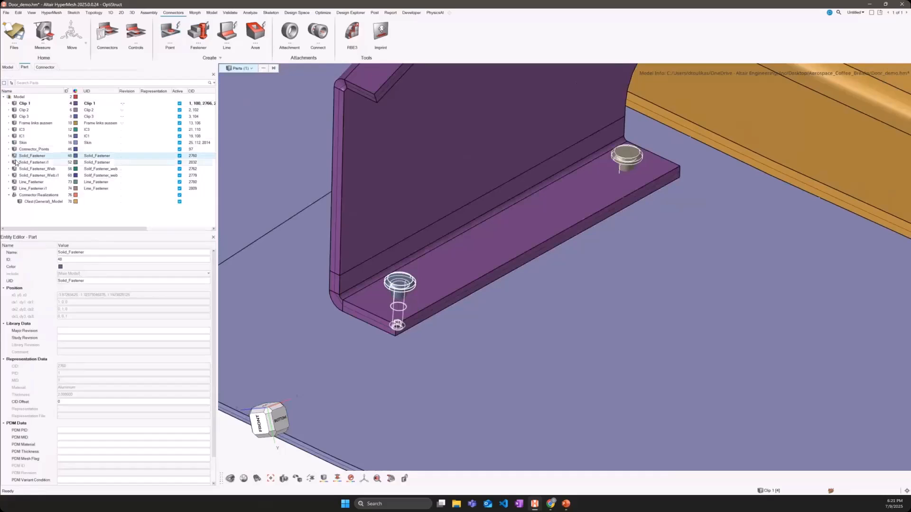
# Step: Filter the parts to the instances of Solid_Fastener, review both of them in the model, and clear the filter
pyautogui.click(214, 83)
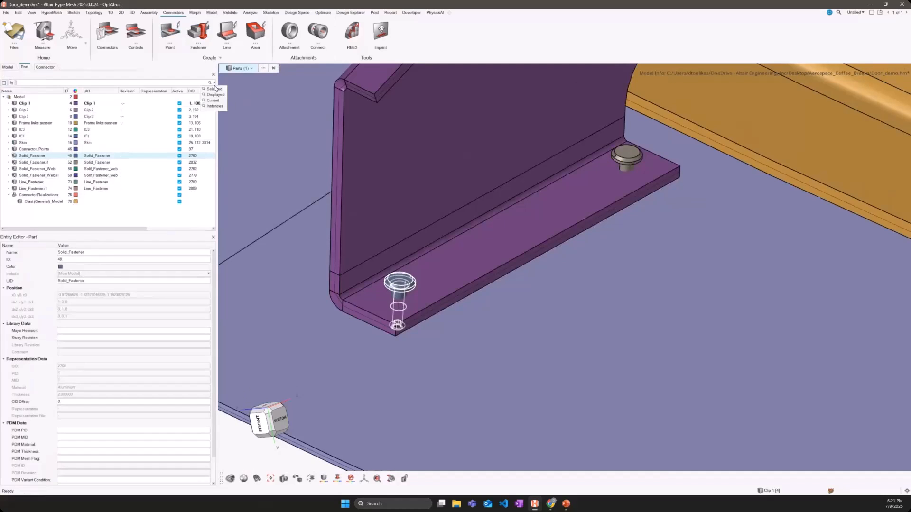
pyautogui.click(212, 110)
pyautogui.moveTo(46, 111); pyautogui.dragTo(36, 104)
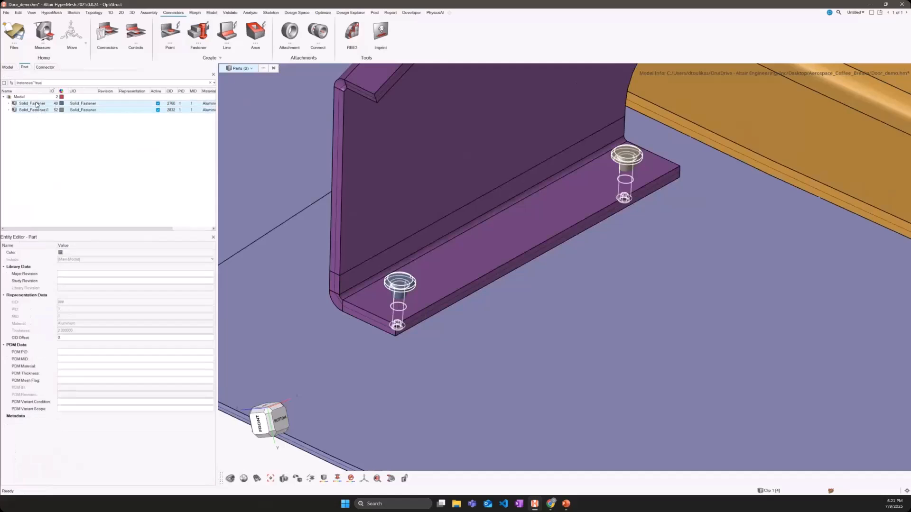
pyautogui.rightClick(36, 106)
pyautogui.click(63, 151)
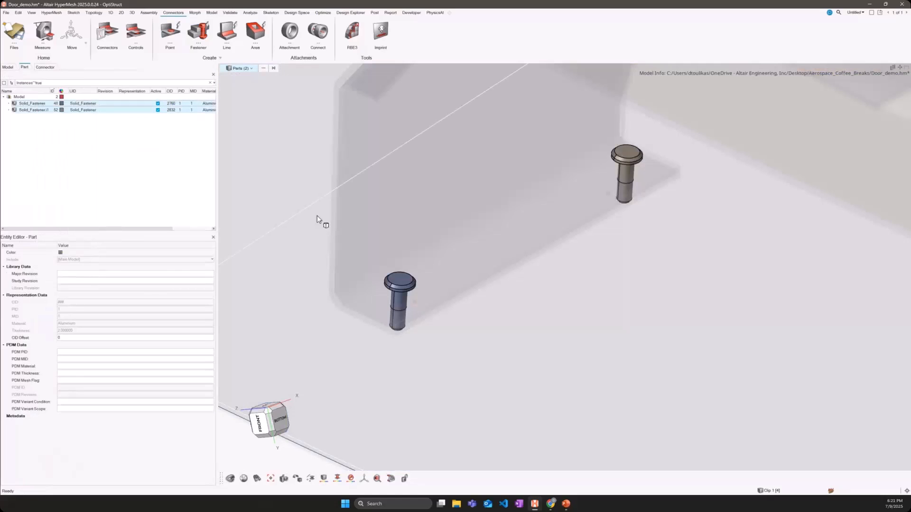
pyautogui.moveTo(419, 244); pyautogui.dragTo(423, 297, button='right')
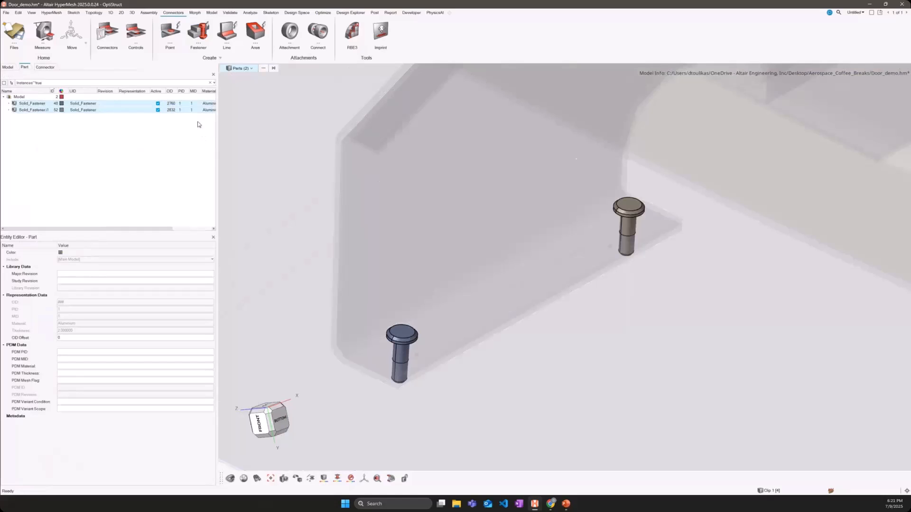
pyautogui.click(210, 84)
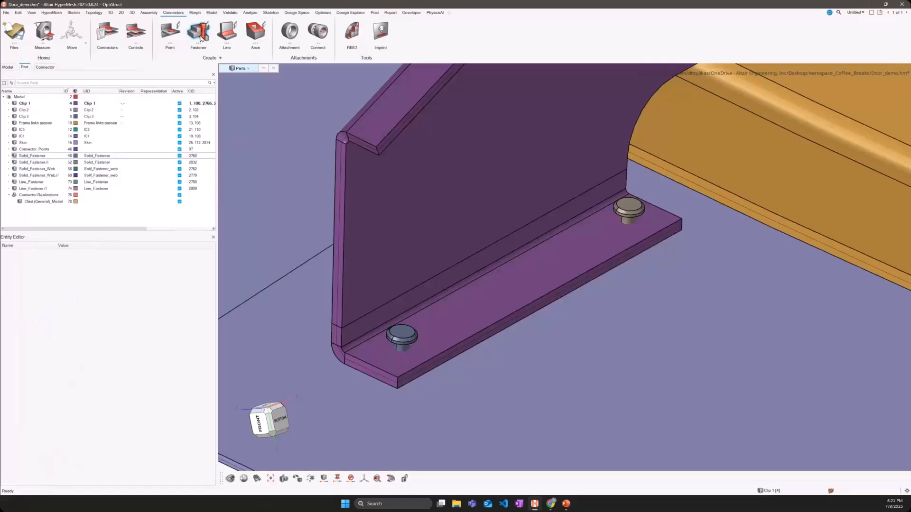
# Step: Create a realized Cfast point connector from the near solid fastener on Clip 1's lower flange, with Organize to source part enabled
pyautogui.click(170, 32)
pyautogui.click(237, 68)
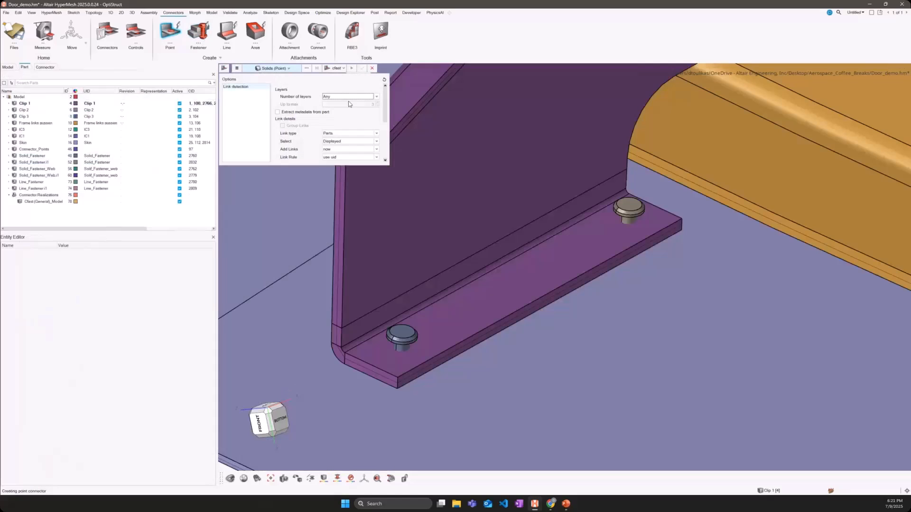
pyautogui.moveTo(384, 98); pyautogui.dragTo(385, 138)
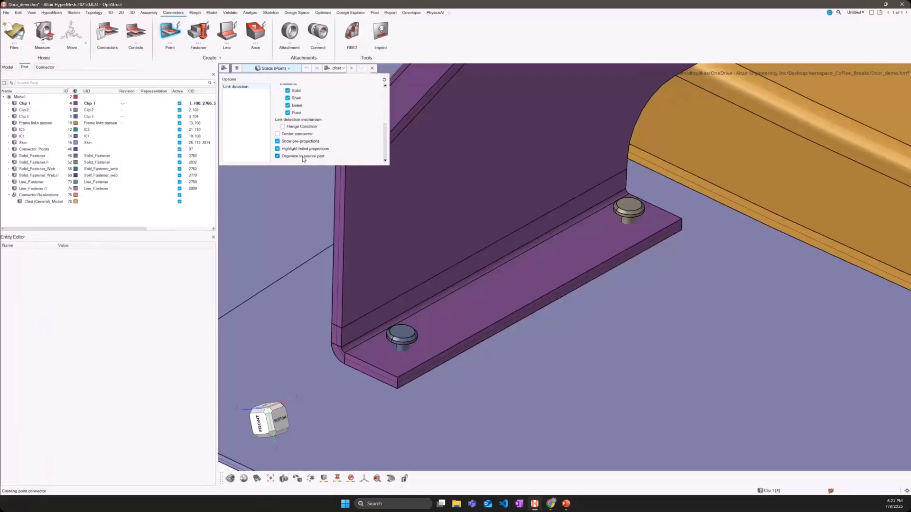
pyautogui.click(237, 68)
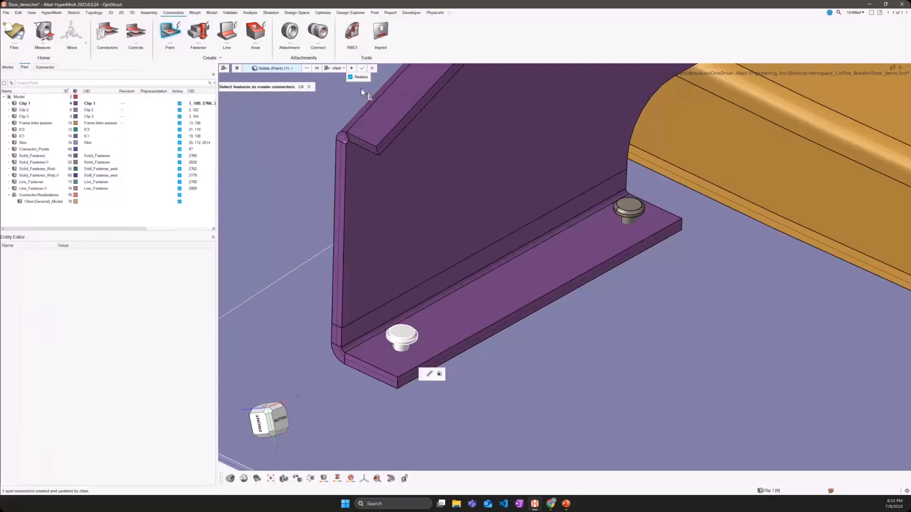
pyautogui.click(372, 68)
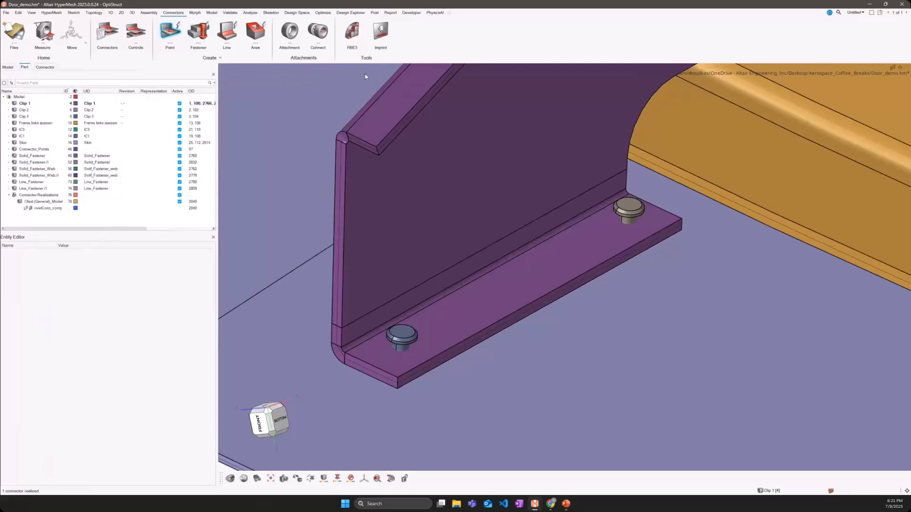
# Step: Check the connector entity of the Solid_Fastener part and synchronize the part's instances
pyautogui.click(40, 157)
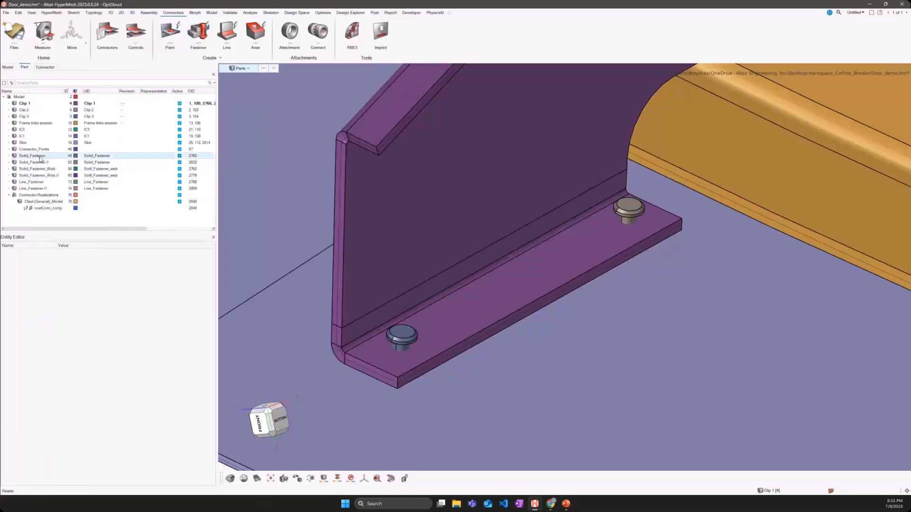
pyautogui.scroll(-1, 166, 365)
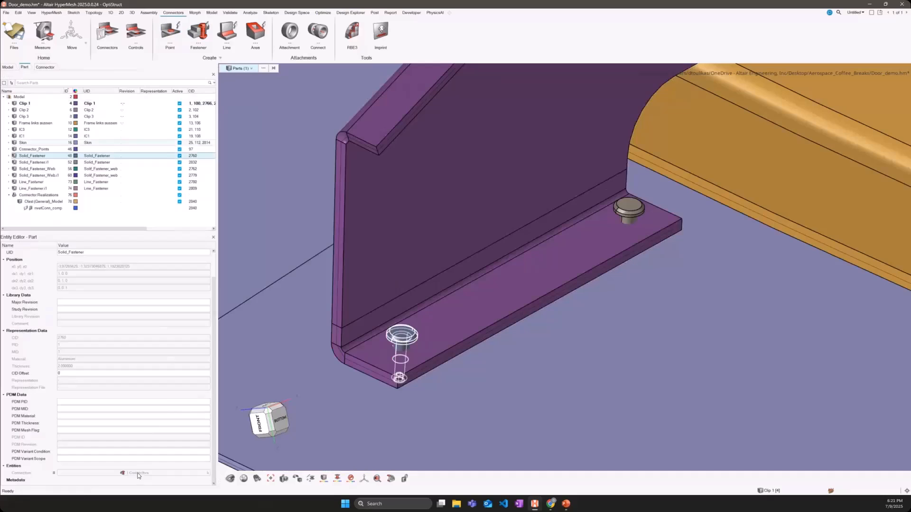
pyautogui.rightClick(34, 157)
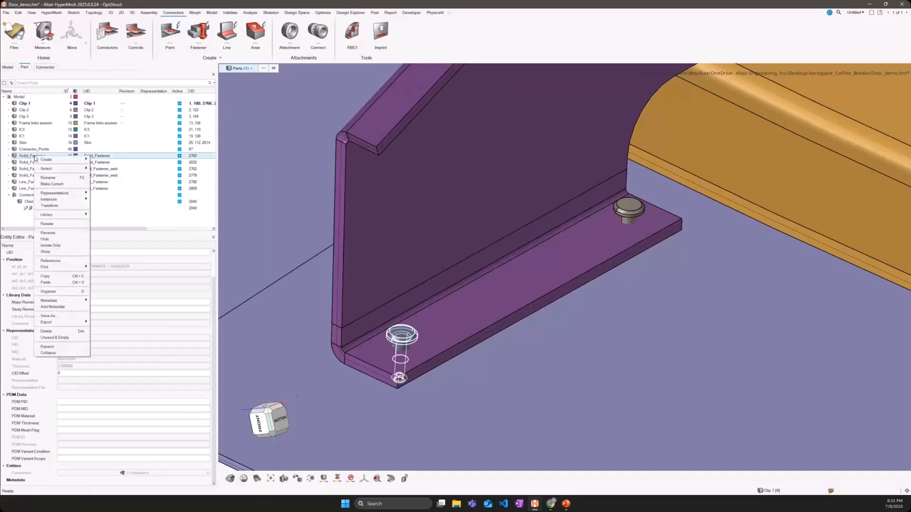
pyautogui.moveTo(57, 199)
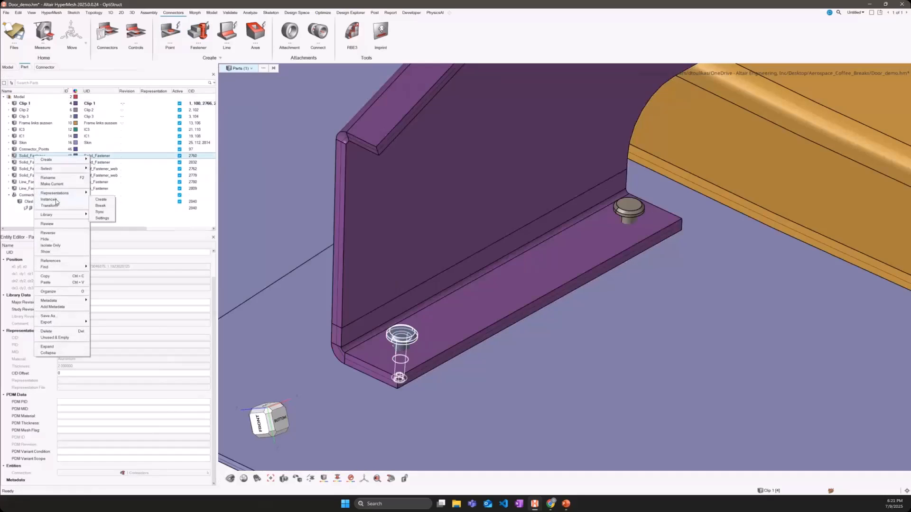
pyautogui.click(103, 212)
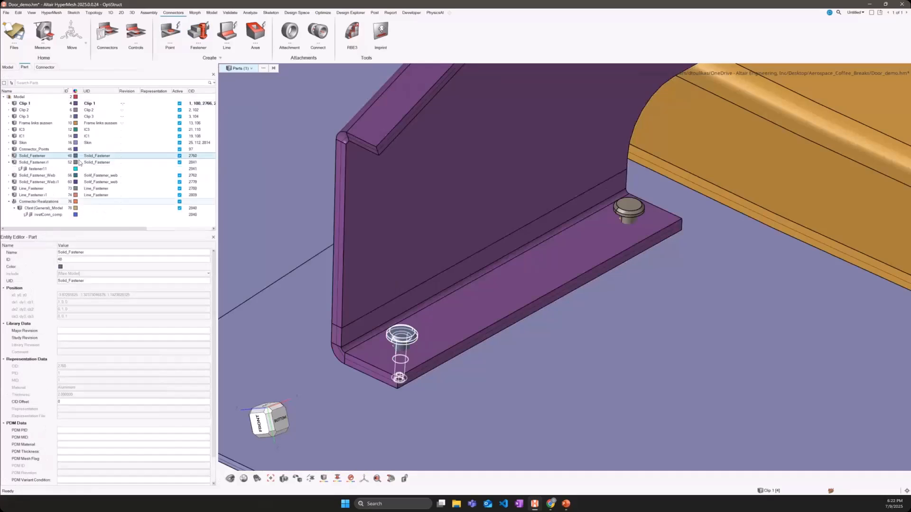
# Step: Hide the far fastener solid on Clip 1's lower flange and the Clip 1 solid to expose the synchronized connector
pyautogui.scroll(5, 640, 214)
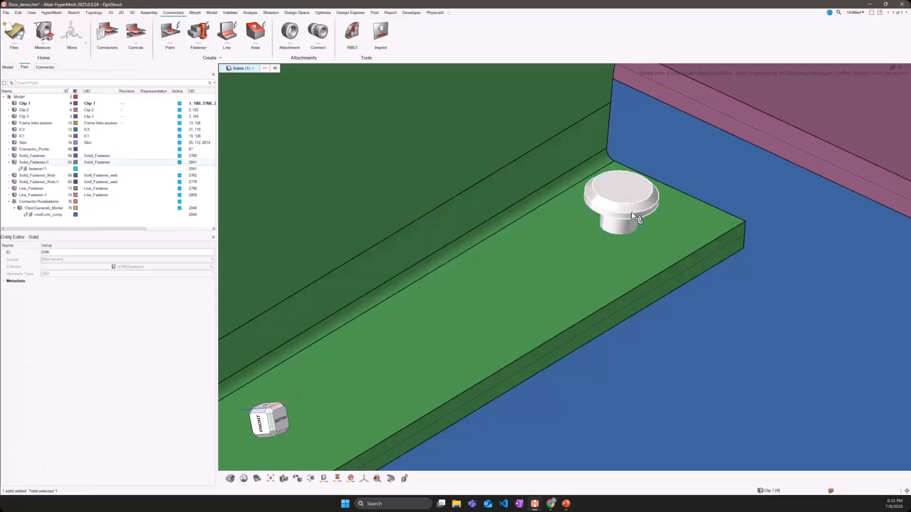
pyautogui.click(631, 212)
pyautogui.click(626, 220)
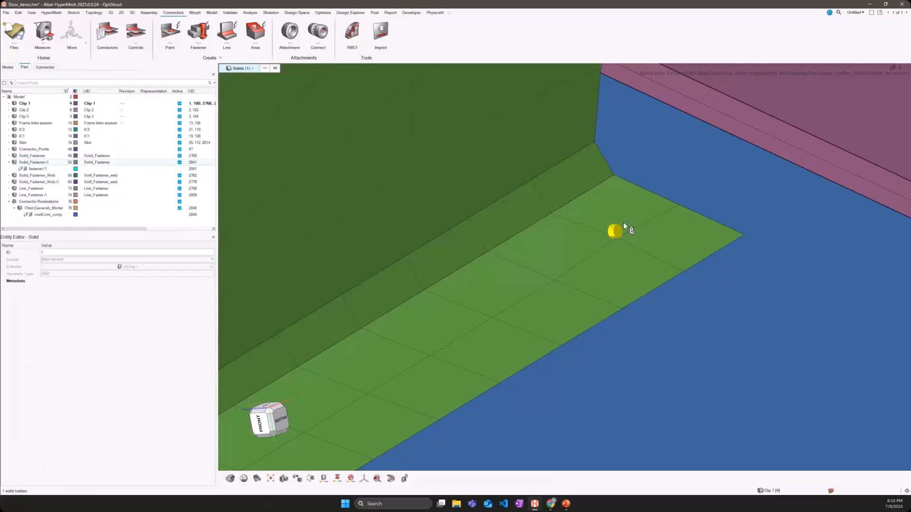
pyautogui.scroll(-4, 618, 236)
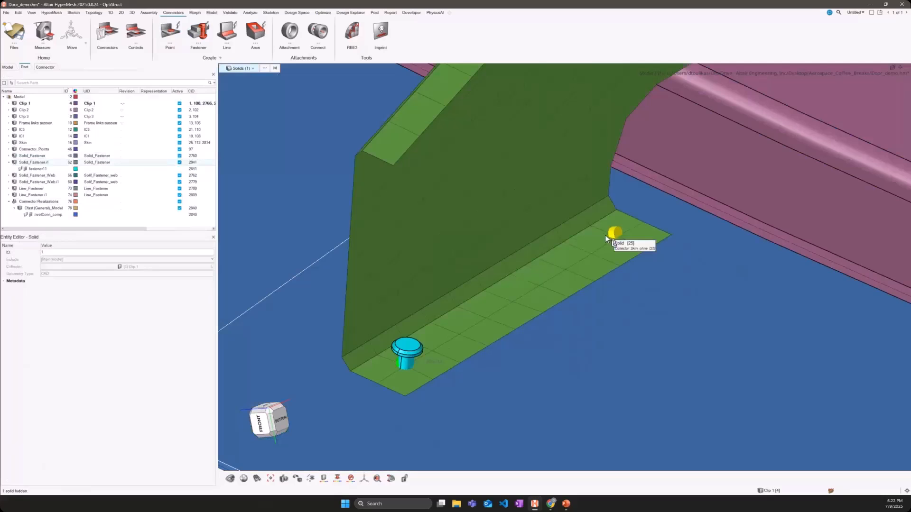
# Step: Select connector 2 in the point connector list and realize it
pyautogui.click(45, 67)
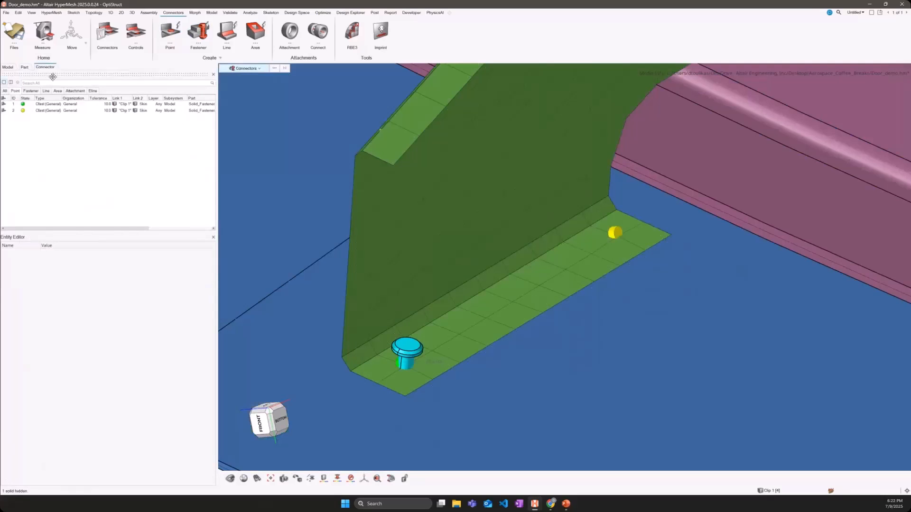
pyautogui.click(28, 110)
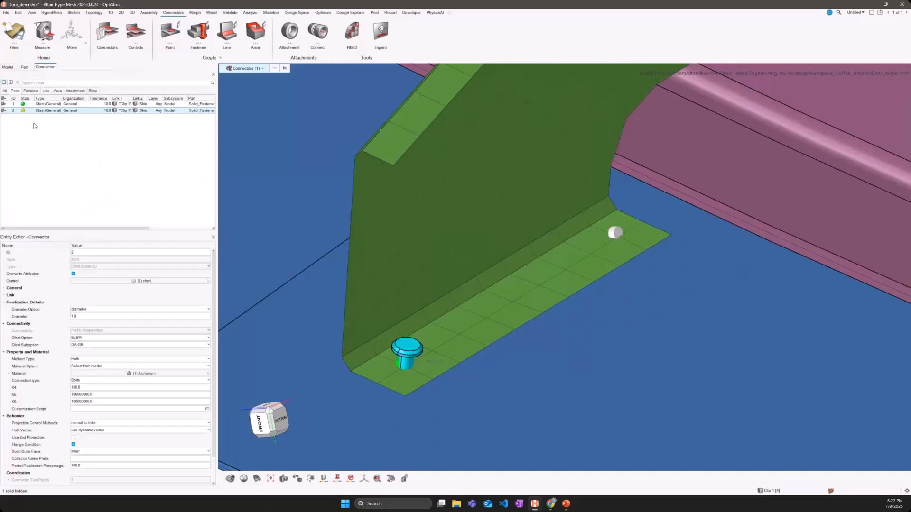
pyautogui.rightClick(23, 113)
pyautogui.click(37, 139)
# Step: Examine the connectors on Clip 1's lower flange and the corresponding fastener locations on the neighbouring clip
pyautogui.moveTo(467, 233); pyautogui.dragTo(462, 256, button='middle')
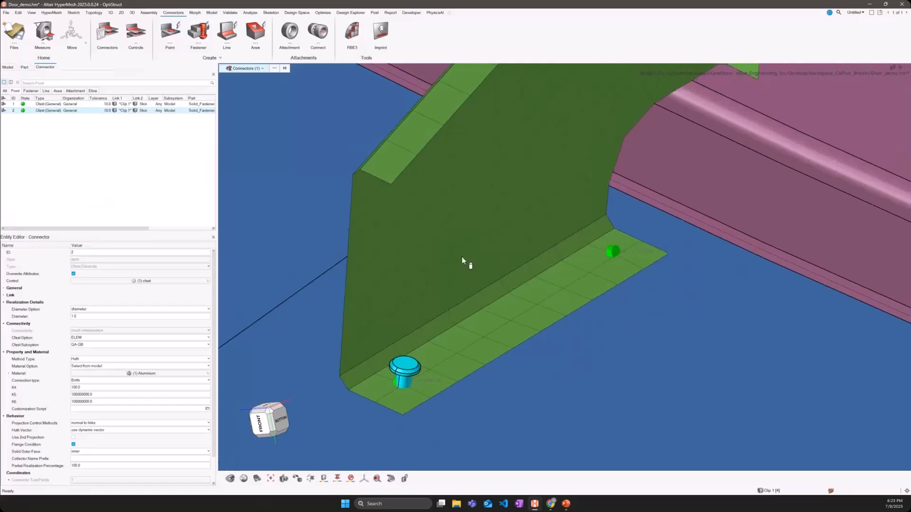
pyautogui.scroll(-4, 466, 261)
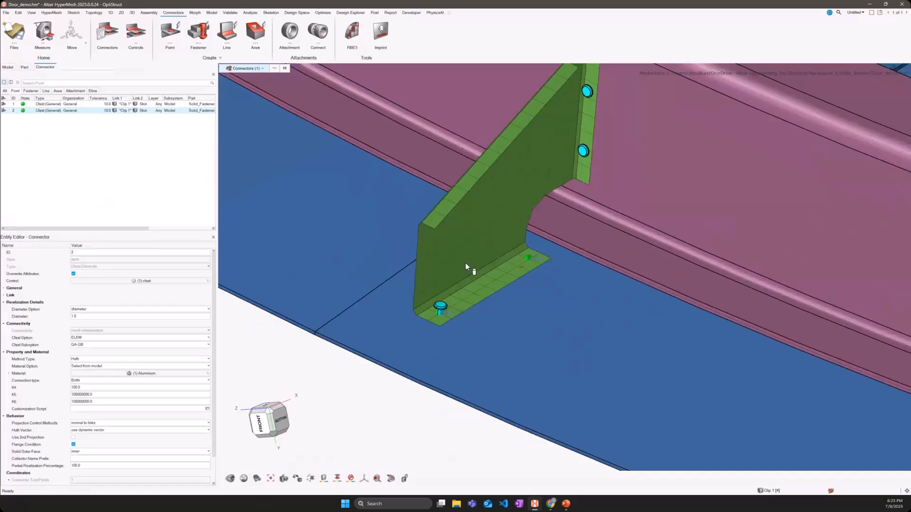
pyautogui.moveTo(465, 264); pyautogui.dragTo(417, 330, button='right')
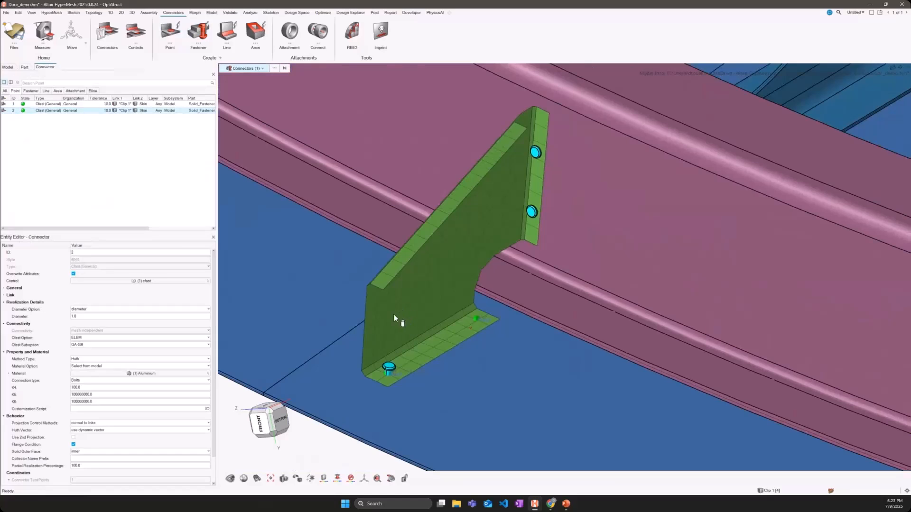
pyautogui.scroll(-5, 394, 314)
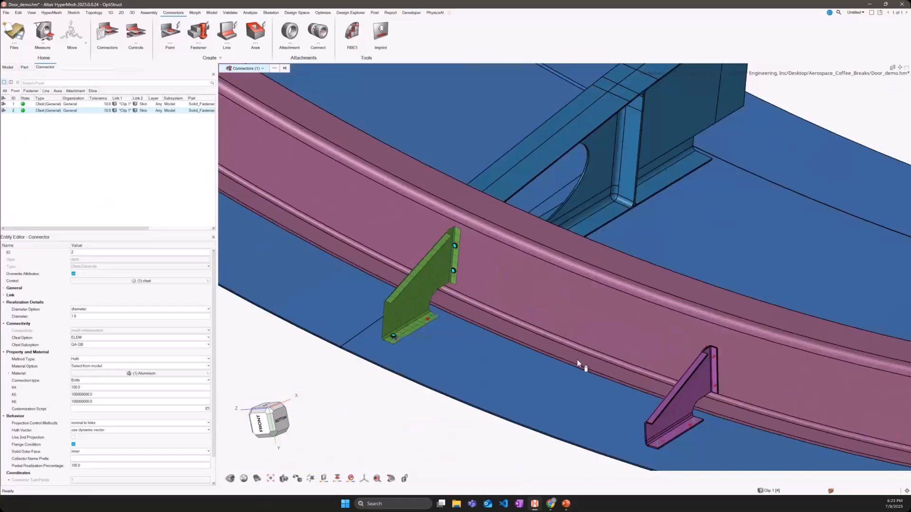
pyautogui.moveTo(579, 366); pyautogui.dragTo(508, 334, button='right')
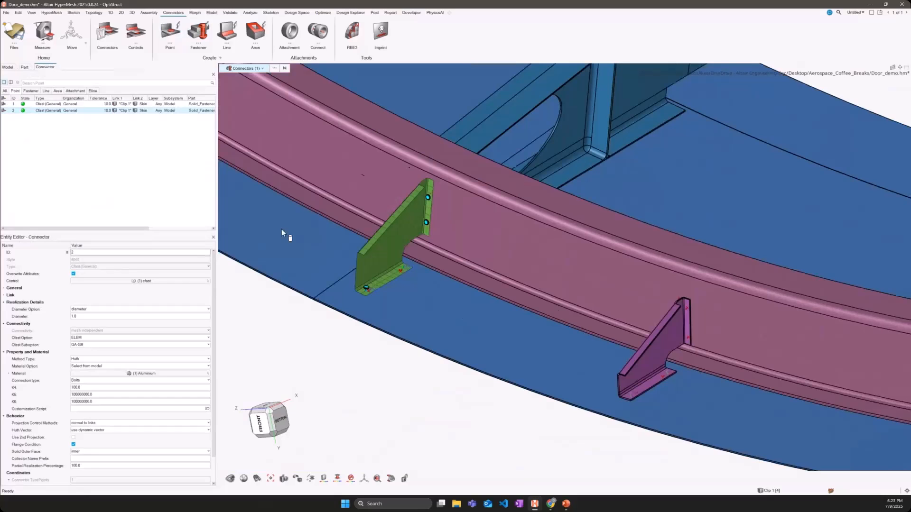
pyautogui.moveTo(382, 278); pyautogui.dragTo(355, 225, button='right')
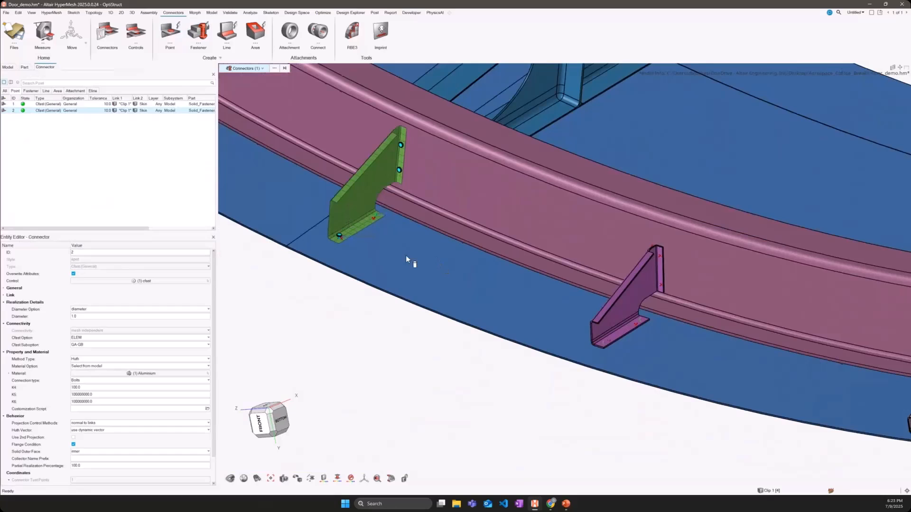
pyautogui.scroll(3, 627, 338)
pyautogui.scroll(-2, 627, 338)
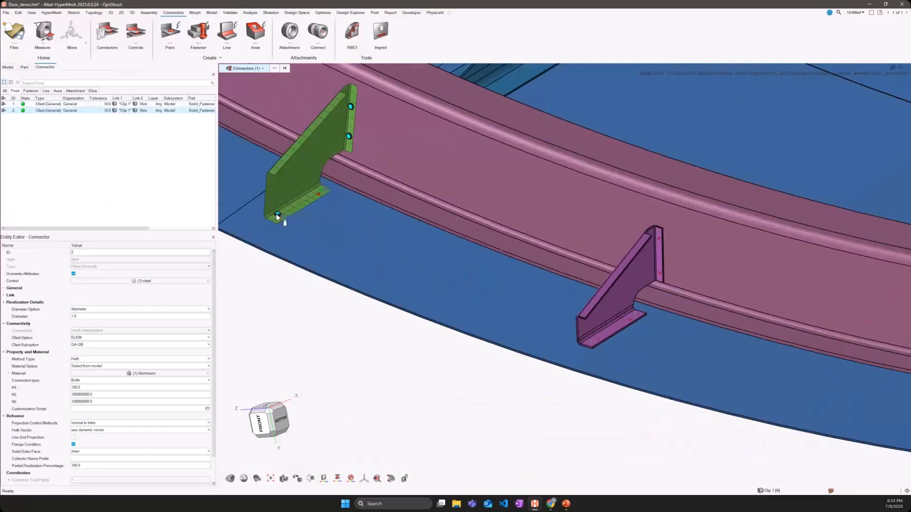
pyautogui.scroll(2, 277, 217)
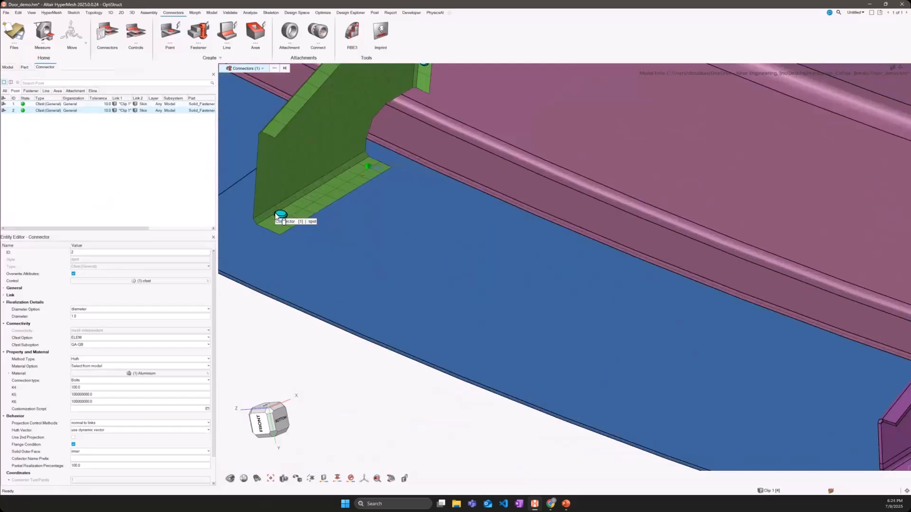
pyautogui.scroll(-3, 277, 217)
pyautogui.scroll(3, 654, 365)
pyautogui.scroll(2, 616, 348)
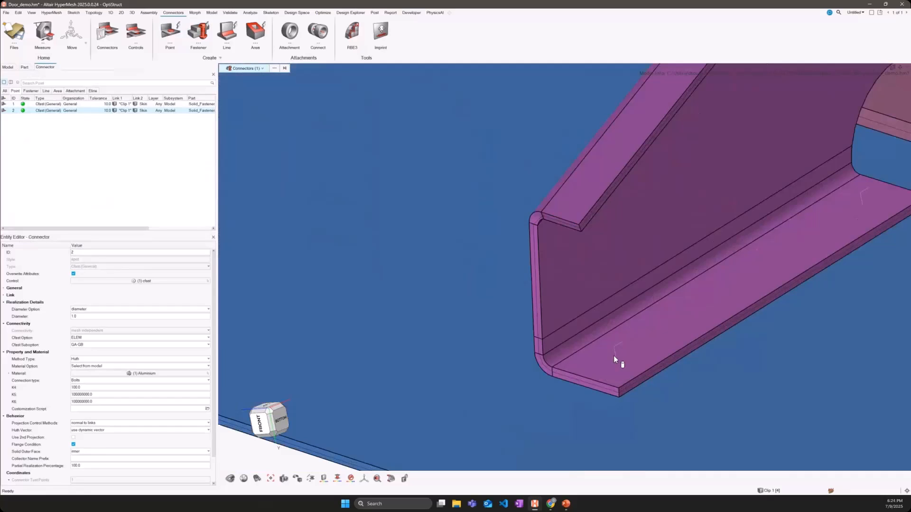
# Step: Return to the part list, compare the two neighbouring clips in the model, and collapse the Connector Realizations group
pyautogui.click(25, 67)
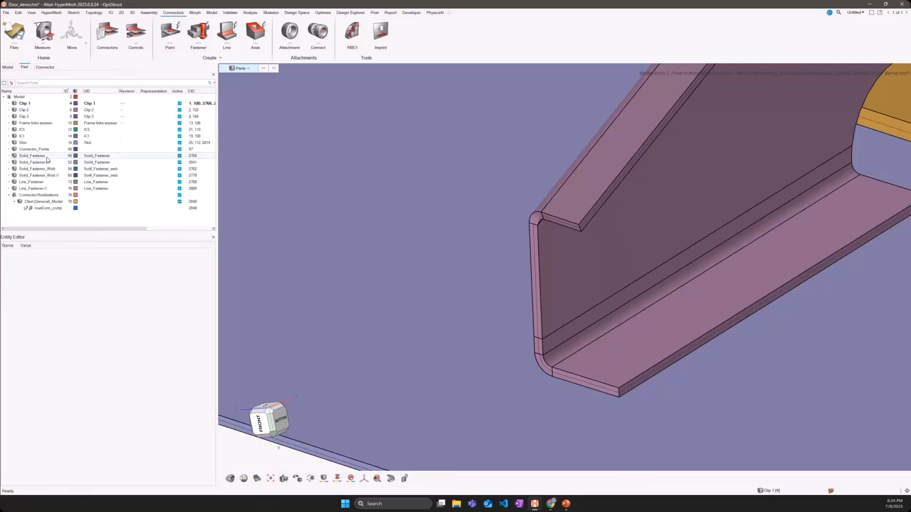
pyautogui.scroll(-6, 422, 254)
pyautogui.moveTo(422, 255); pyautogui.dragTo(572, 357, button='right')
pyautogui.scroll(-2, 541, 338)
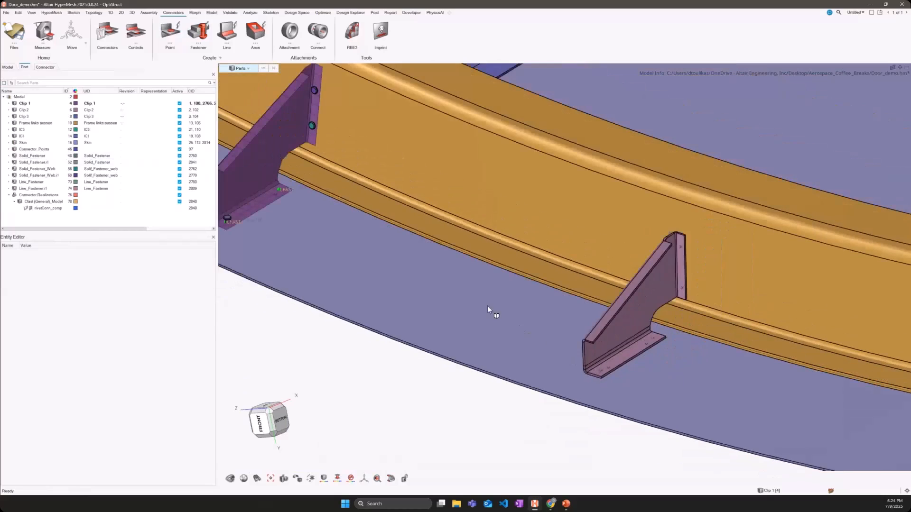
pyautogui.moveTo(437, 256); pyautogui.dragTo(502, 322, button='right')
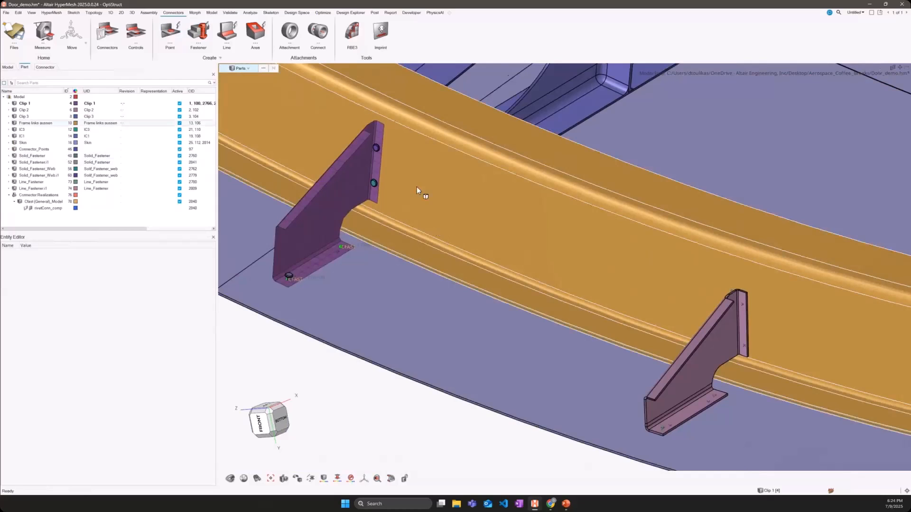
pyautogui.click(8, 195)
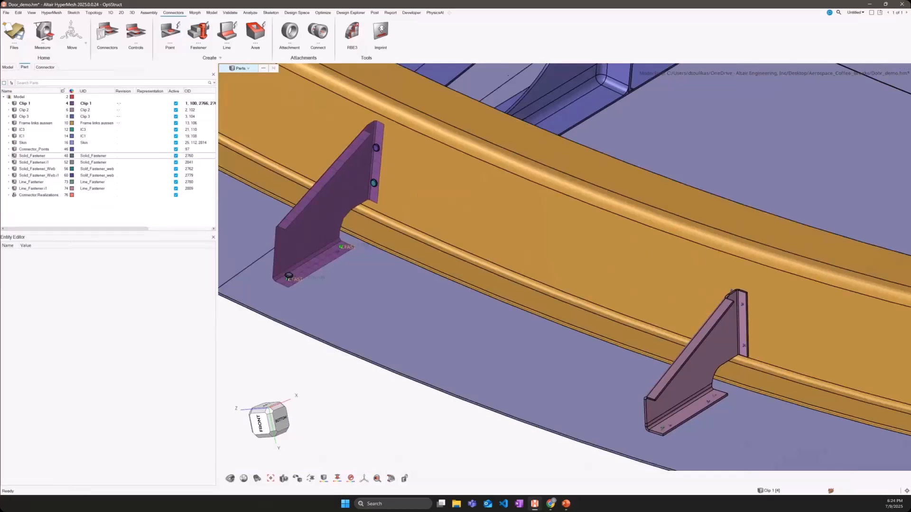
pyautogui.moveTo(355, 266); pyautogui.dragTo(373, 282, button='right')
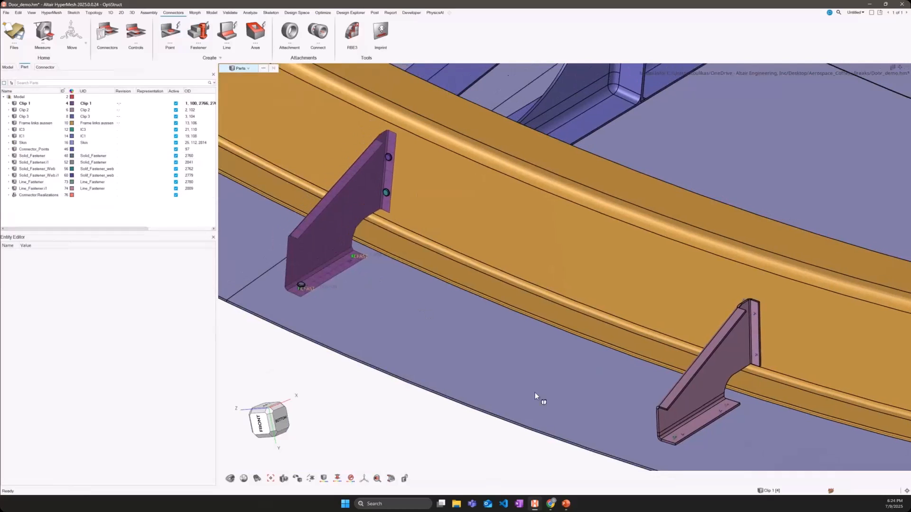
# Step: Switch to the PowerPoint presentation, review the Aerospace Realisations and Automatic State Reaction slides, and return to HyperMesh
pyautogui.click(571, 506)
pyautogui.scroll(5, 72, 204)
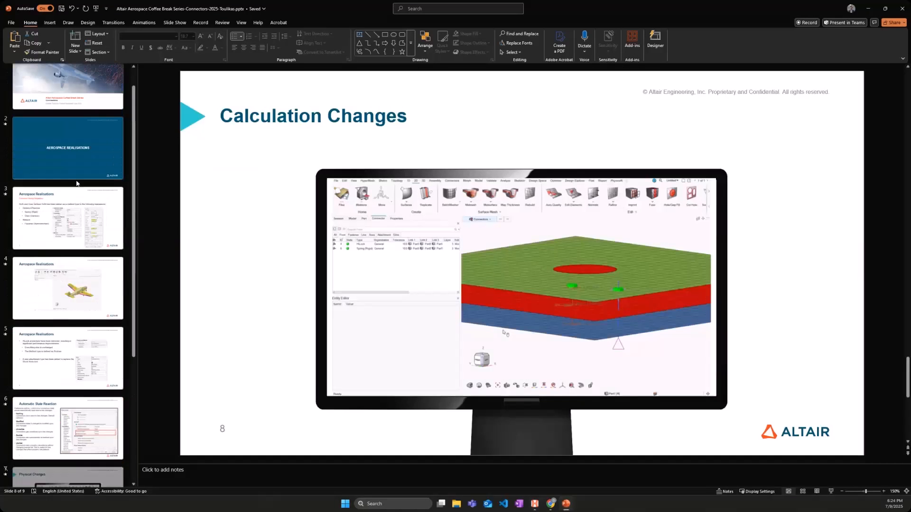
pyautogui.click(73, 203)
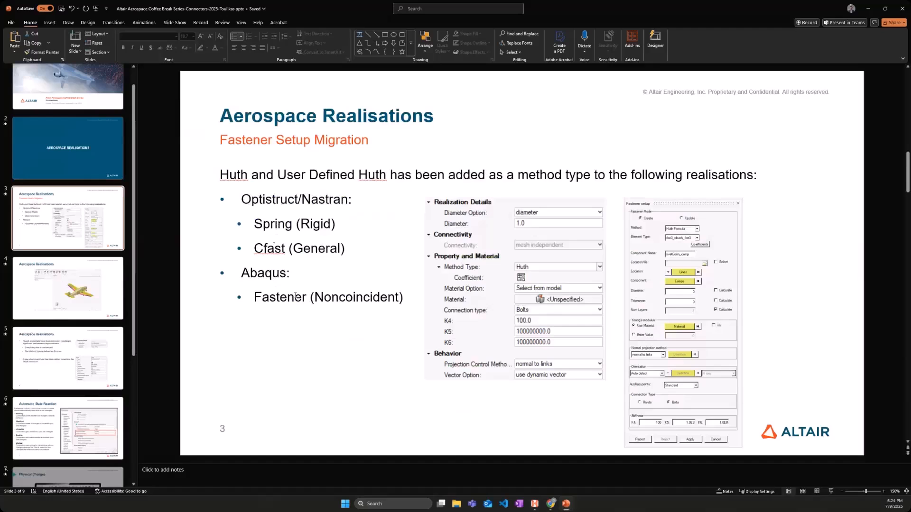
pyautogui.click(91, 339)
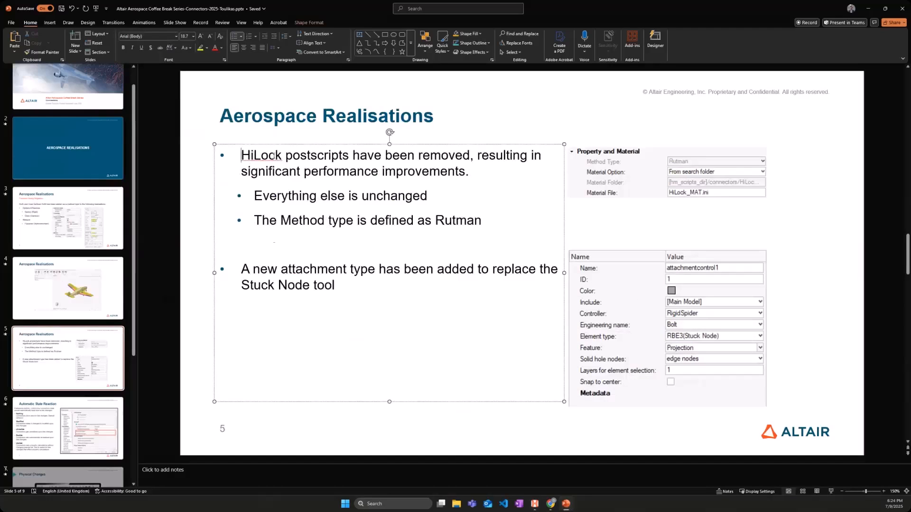
pyautogui.doubleClick(251, 157)
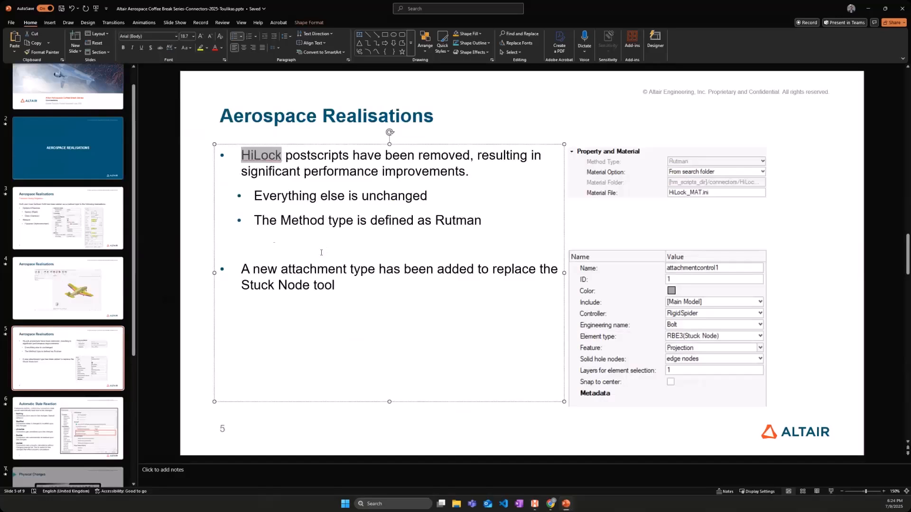
pyautogui.click(103, 326)
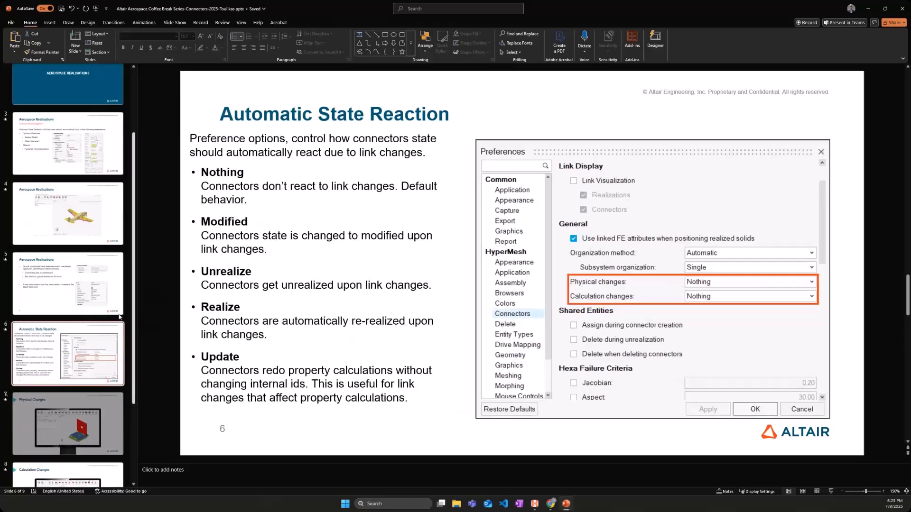
pyautogui.scroll(-3, 79, 348)
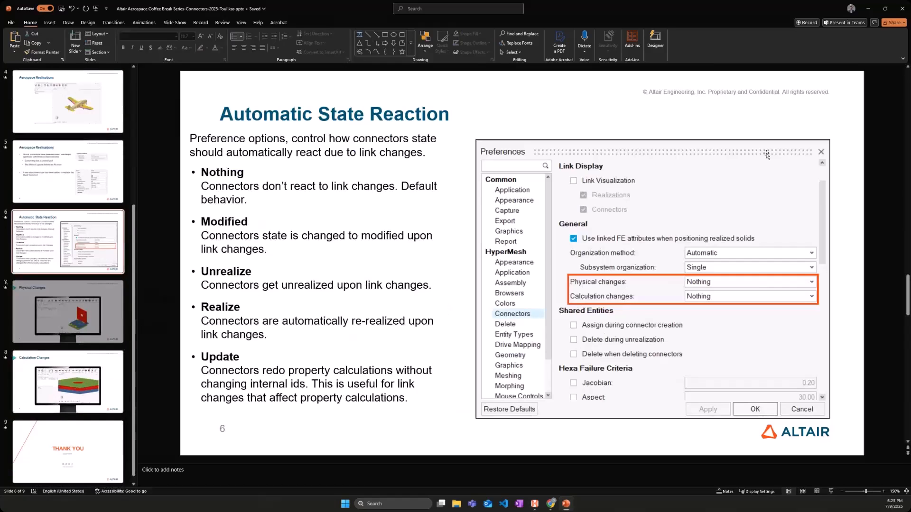
pyautogui.click(869, 9)
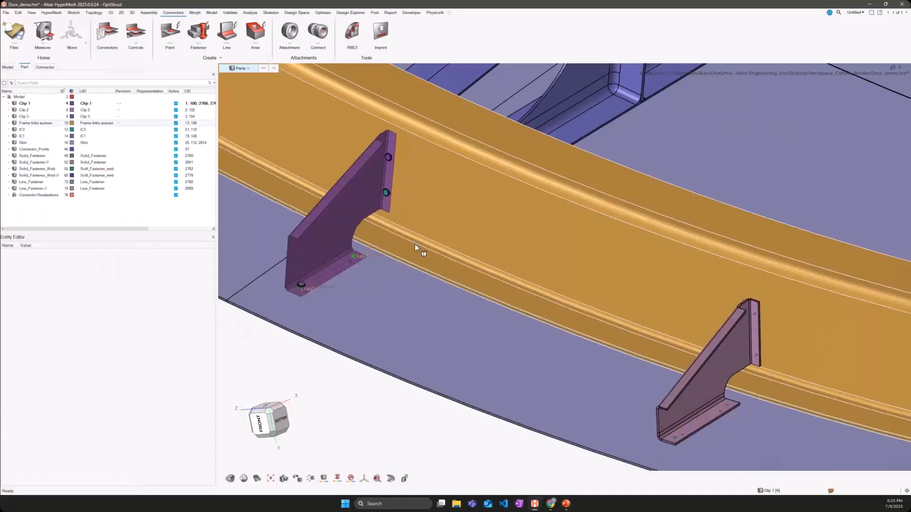
# Step: Start the Point connector tool, review its selectable feature types while keeping Solids (Point), and inspect Clip 1's lower-flange fastener and the neighbouring clip
pyautogui.scroll(5, 334, 286)
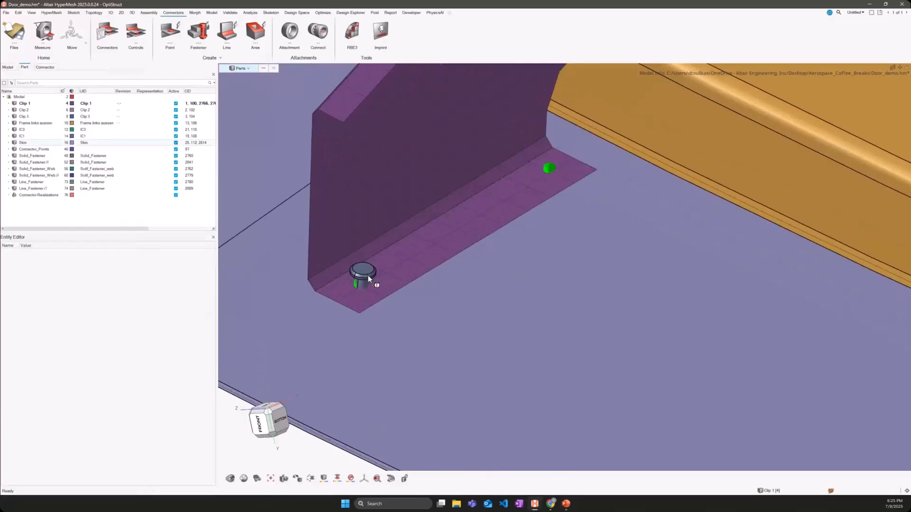
pyautogui.moveTo(364, 279); pyautogui.dragTo(383, 274, button='right')
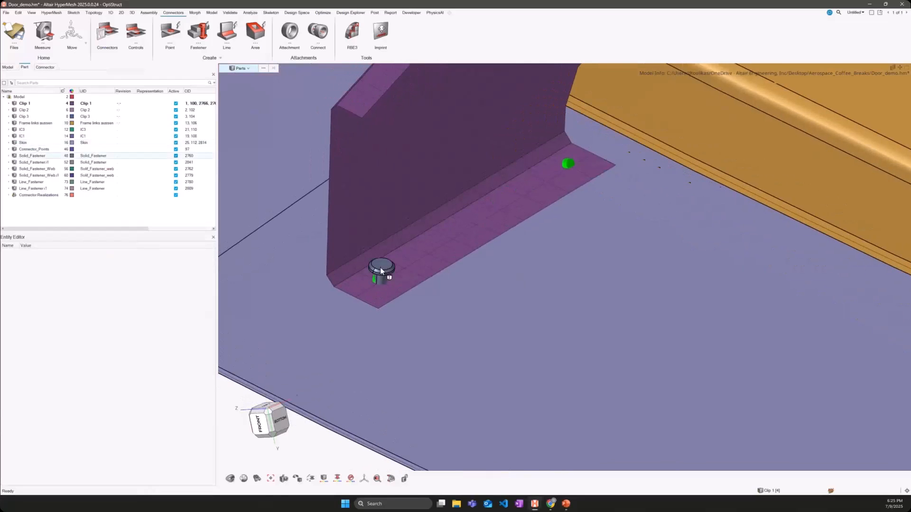
pyautogui.click(175, 32)
pyautogui.click(273, 68)
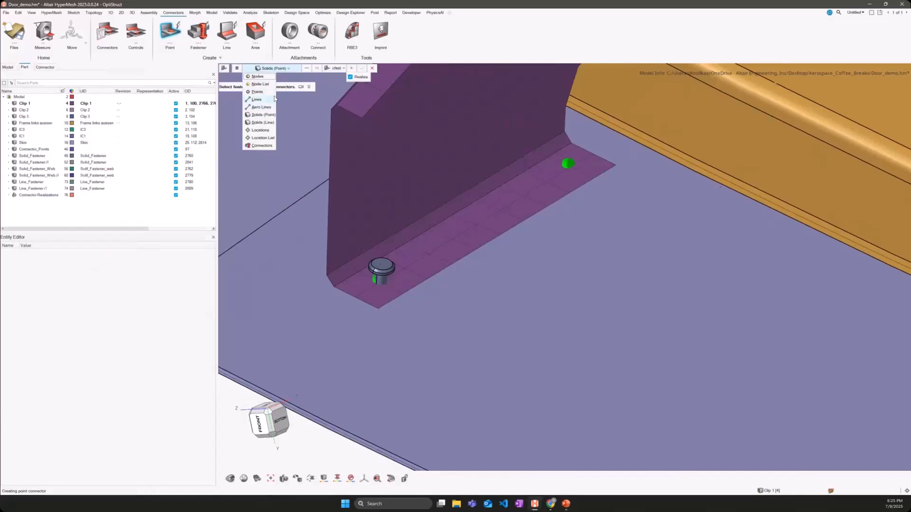
pyautogui.click(279, 69)
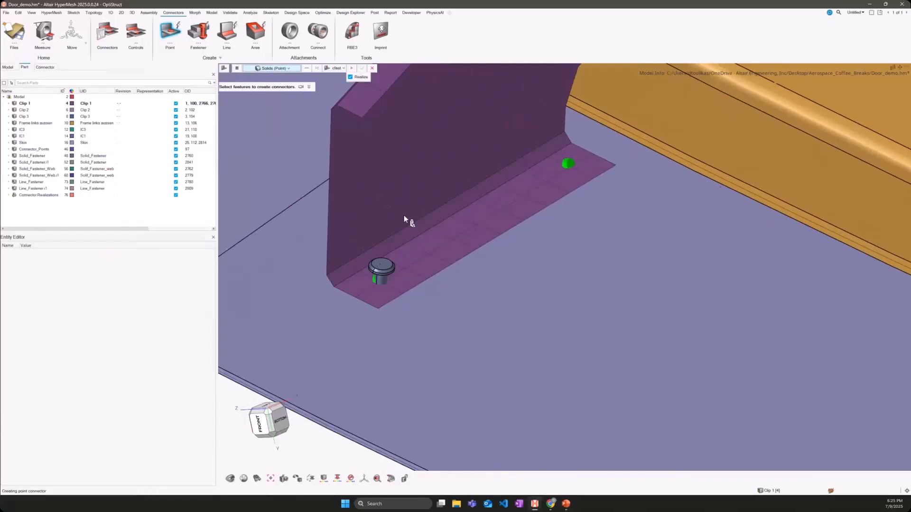
pyautogui.moveTo(404, 216); pyautogui.dragTo(394, 221, button='middle')
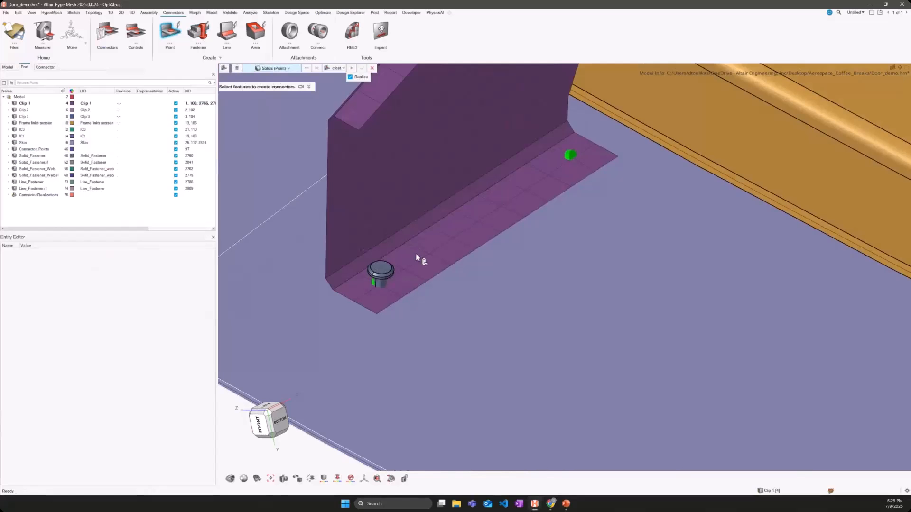
pyautogui.scroll(-5, 416, 254)
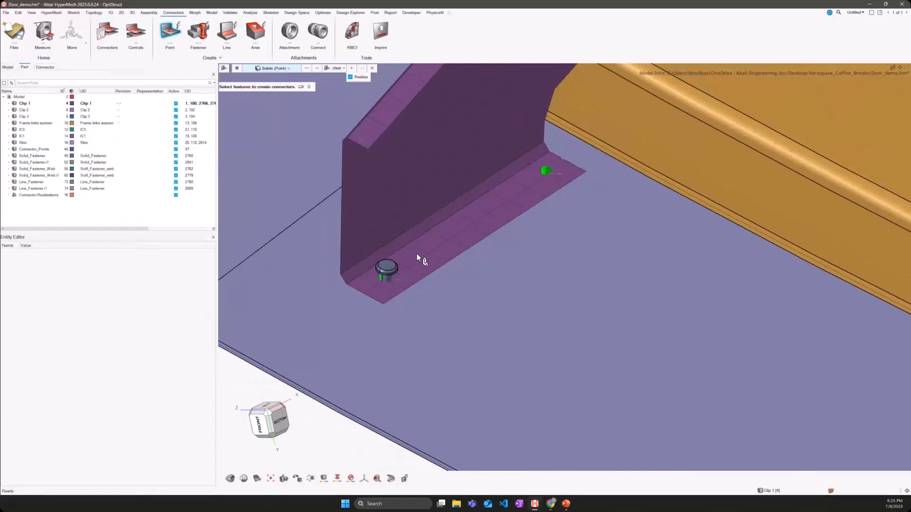
pyautogui.moveTo(436, 287); pyautogui.dragTo(294, 314, button='right')
pyautogui.scroll(-2, 416, 318)
pyautogui.moveTo(416, 318); pyautogui.dragTo(361, 279, button='right')
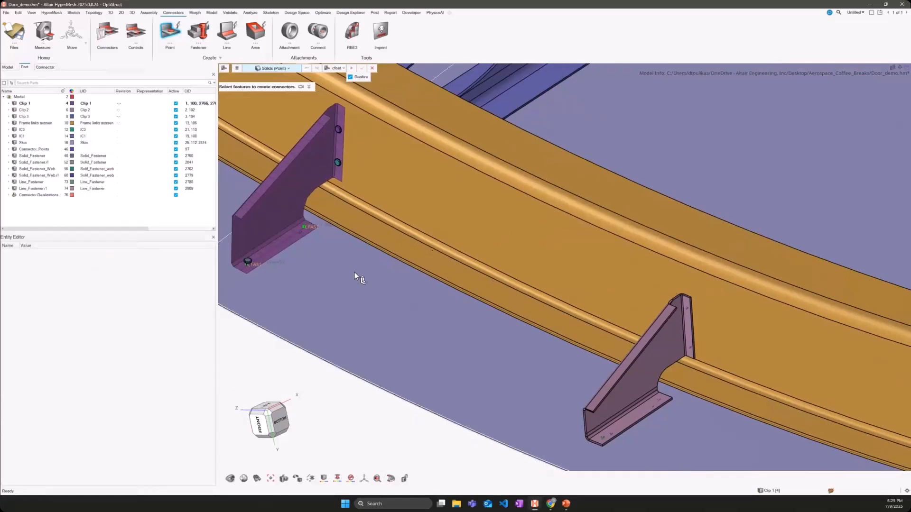